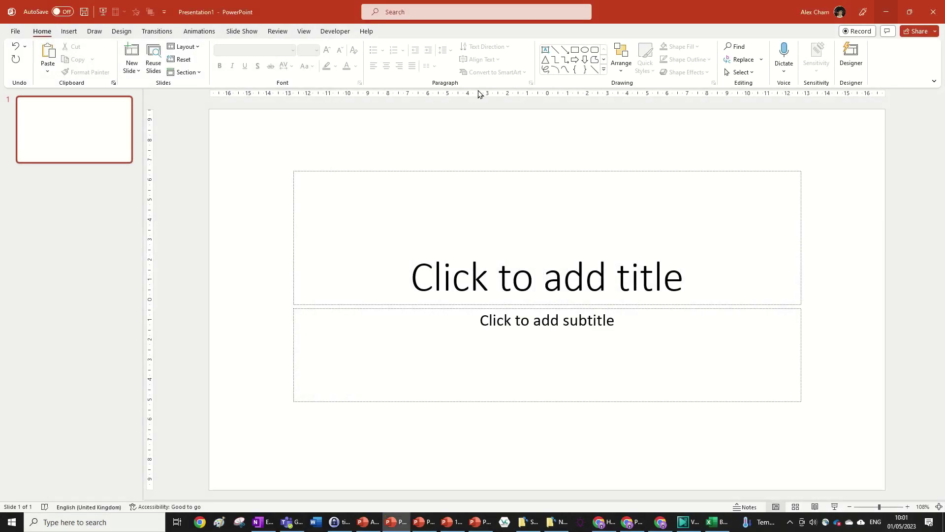
Switch the slide to the Blank layout and add a text box containing 0.
click(188, 50)
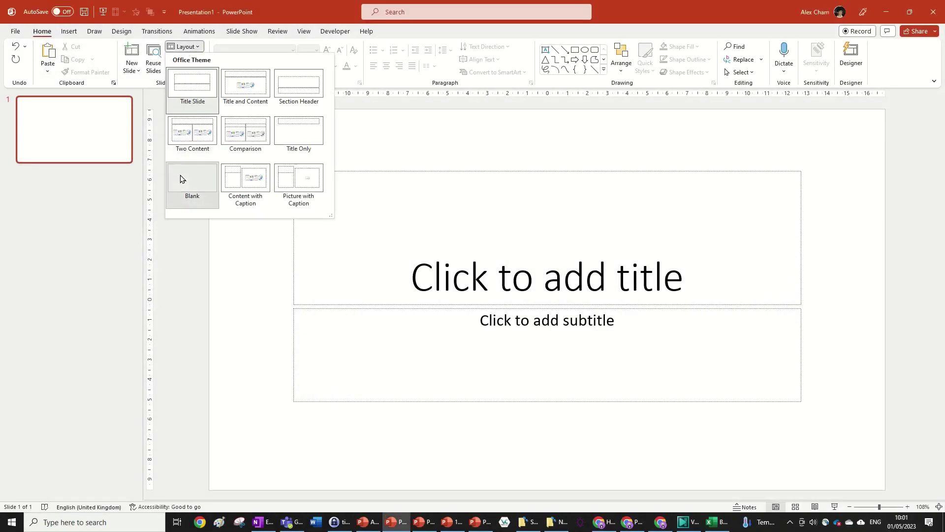
click(186, 180)
click(545, 49)
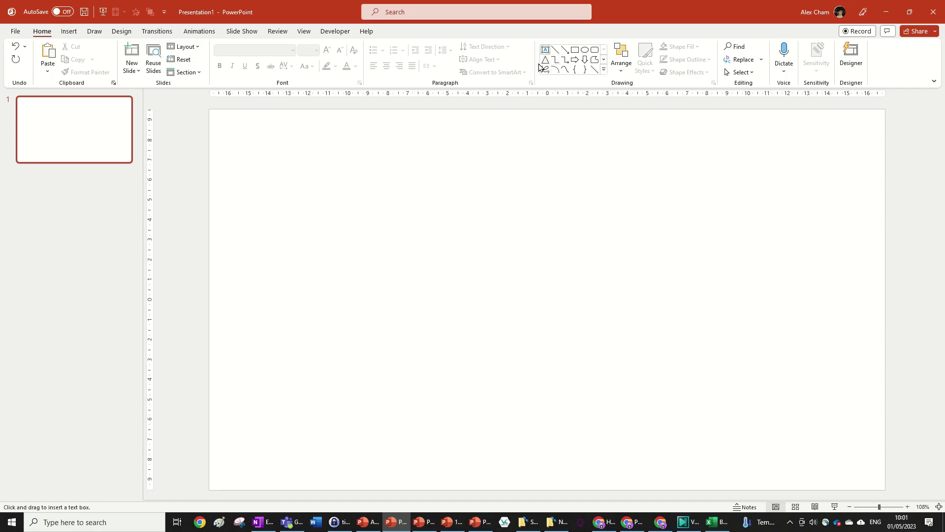
click(407, 239)
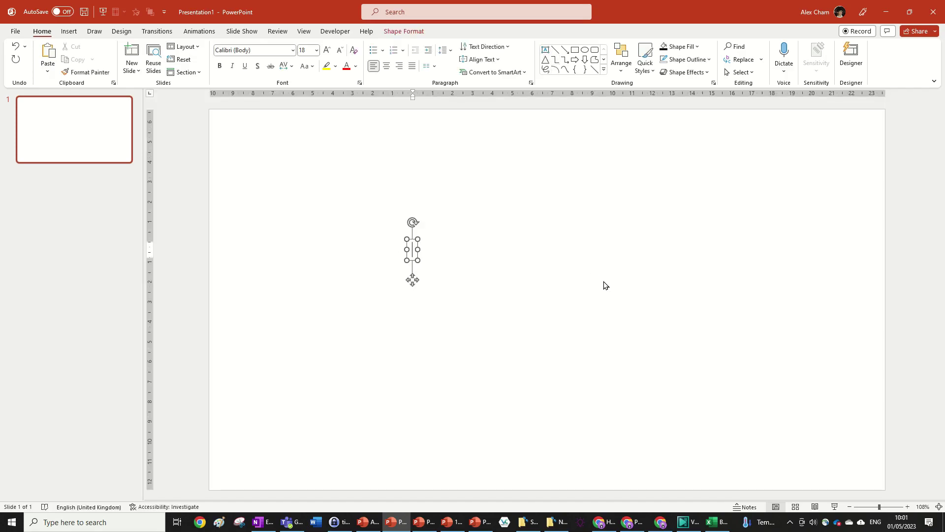
text(0)
Format the 0 in bold Poppins.
click(443, 246)
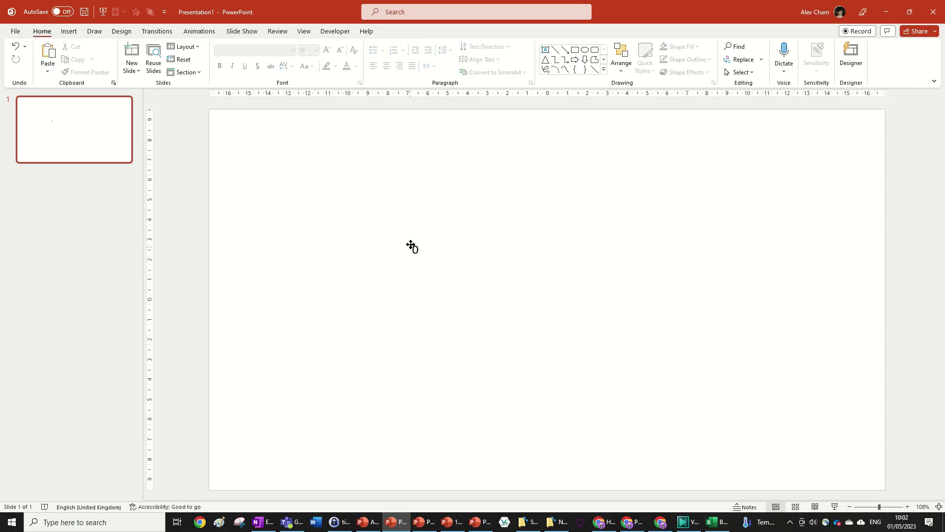
click(420, 240)
click(279, 49)
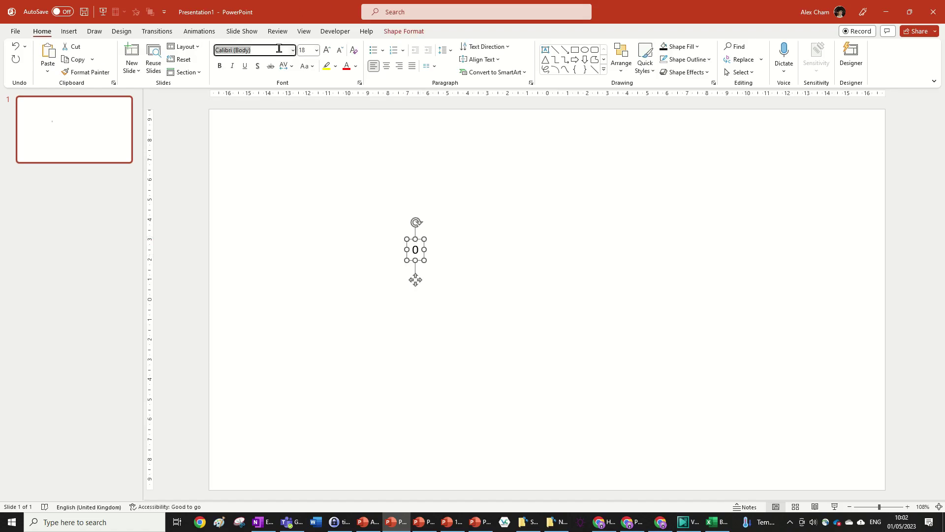
text(Poppins)
key(Return)
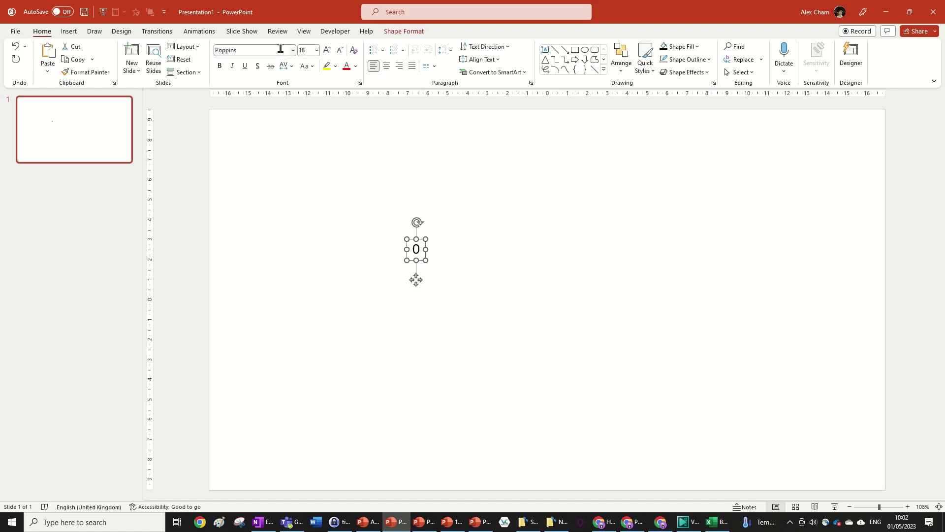
click(219, 65)
Enlarge the 0 with seven successive font-size increases.
click(326, 50)
click(326, 49)
click(326, 50)
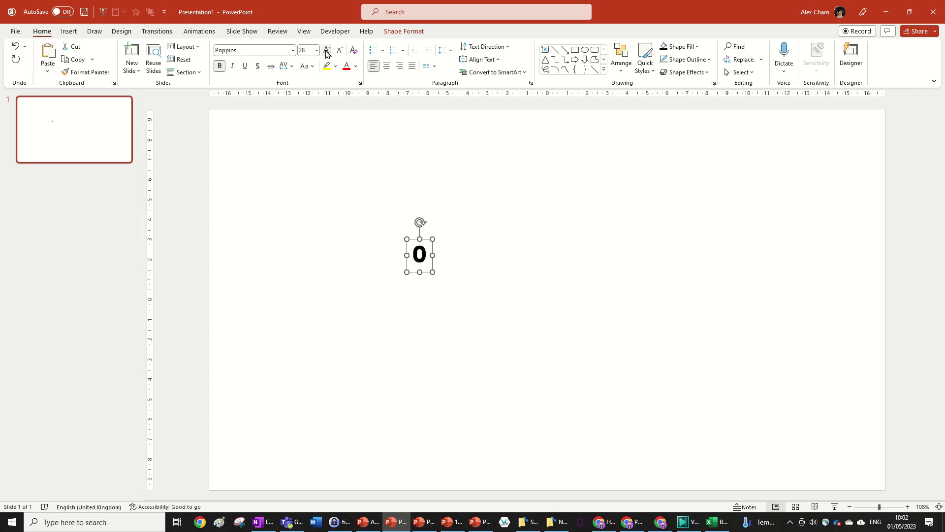
click(326, 50)
click(326, 49)
click(327, 50)
click(326, 50)
click(326, 50)
click(327, 49)
click(327, 50)
click(327, 50)
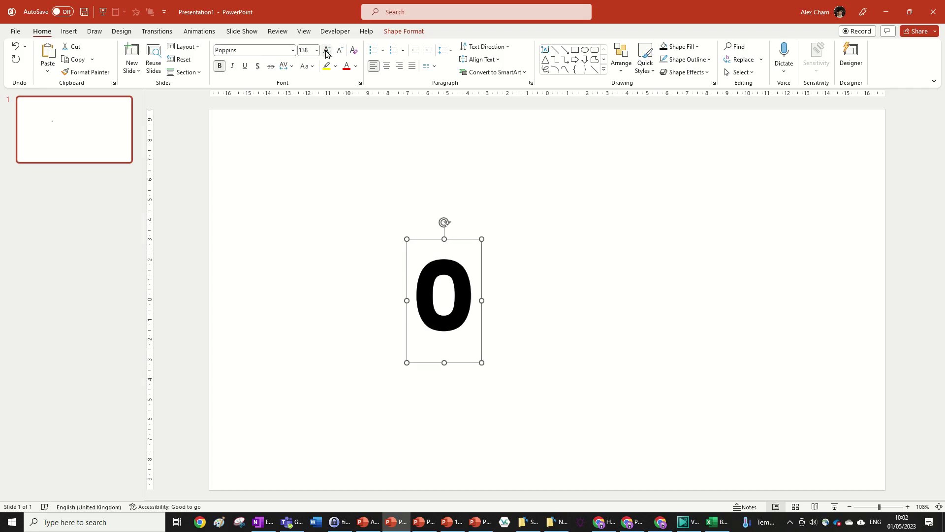
click(327, 50)
click(326, 50)
click(326, 50)
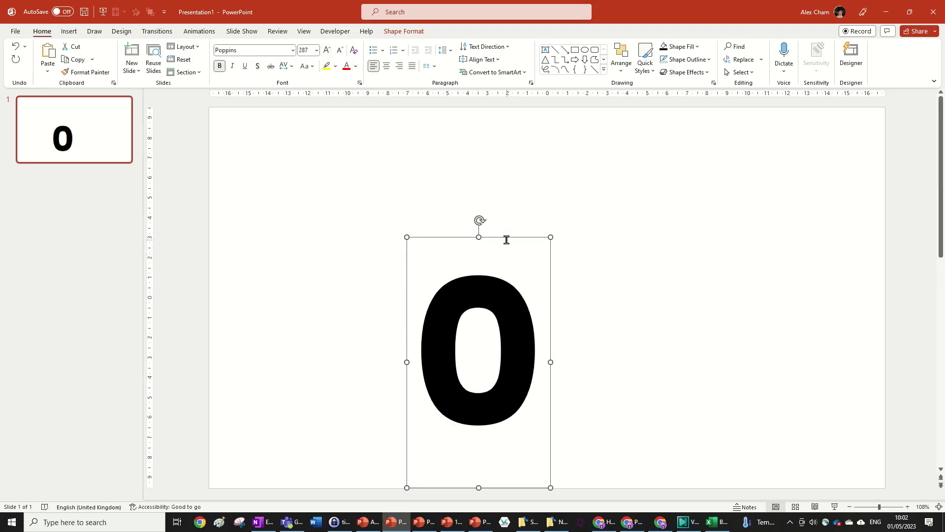
Move the box and add a 1 before the 0 so it reads 10.
drag(507, 240, 576, 175)
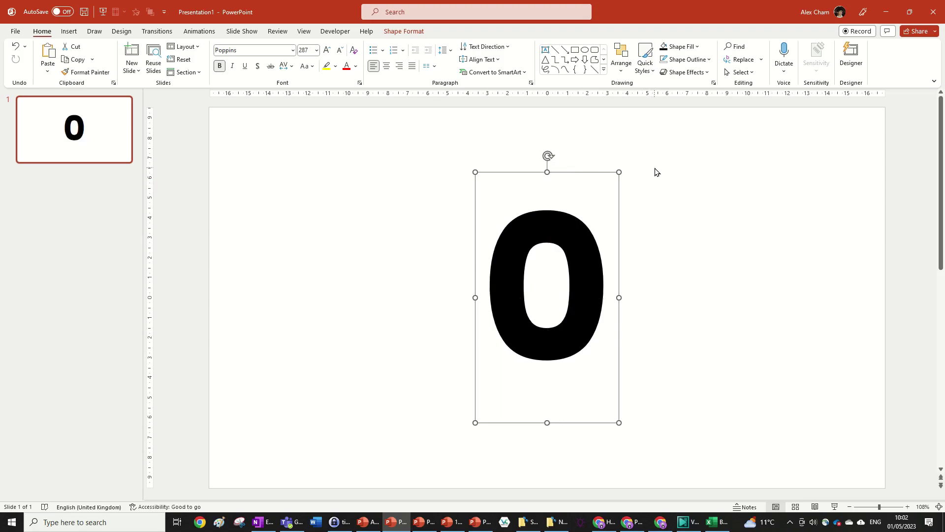
click(503, 233)
text(1)
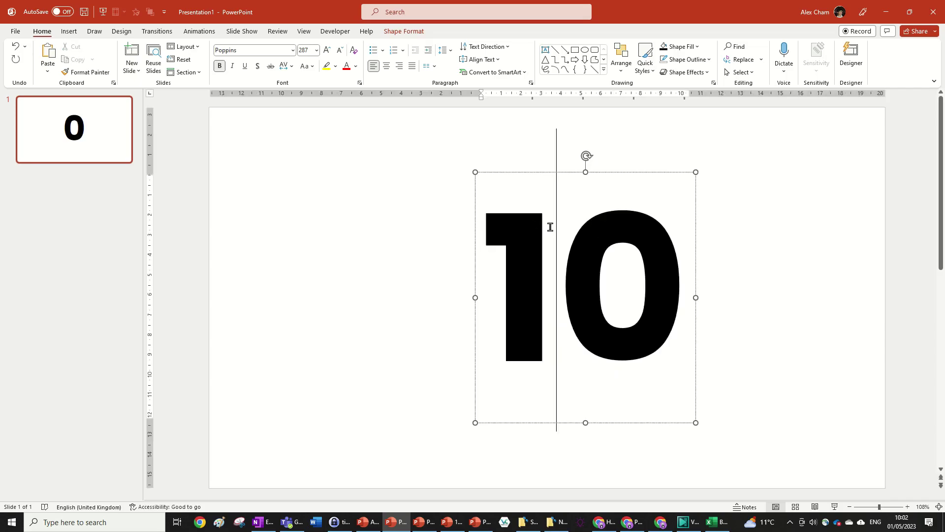
click(609, 169)
click(607, 177)
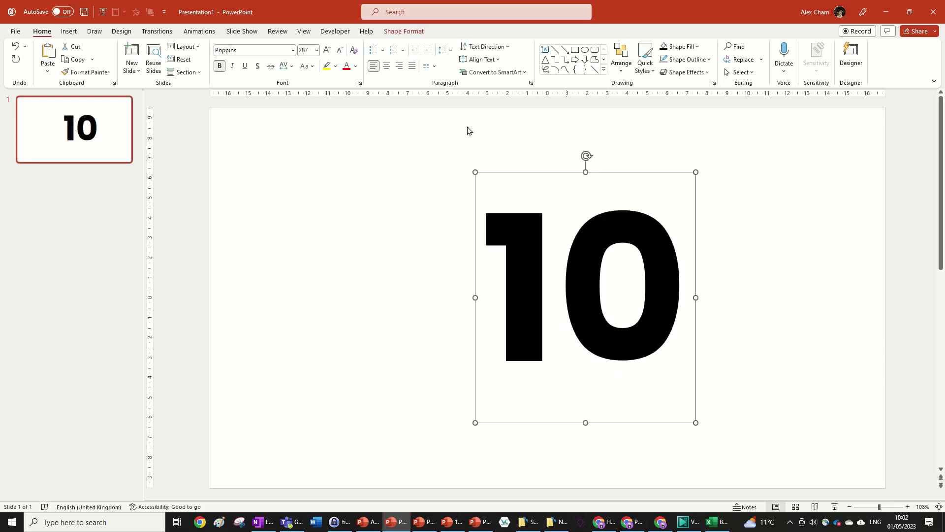
Center the 10 horizontally and middle-align it vertically within its box.
click(387, 71)
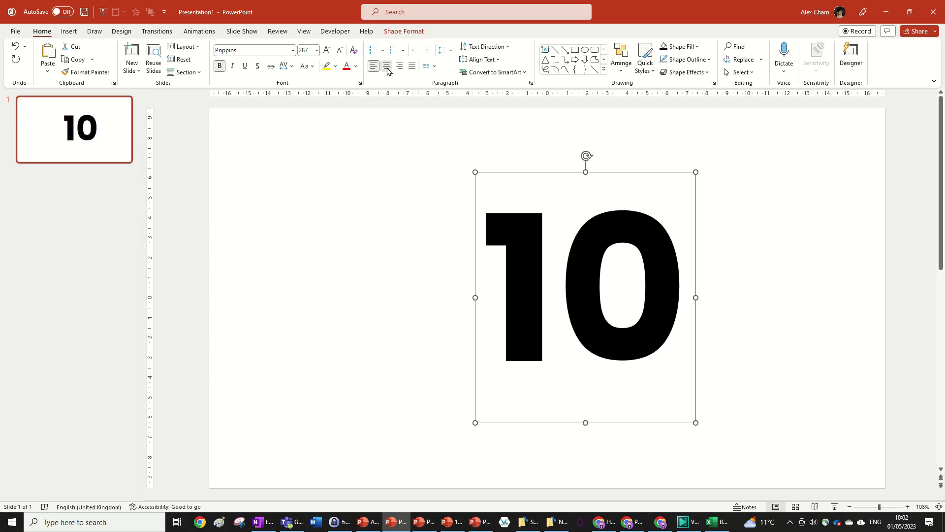
click(482, 63)
click(502, 113)
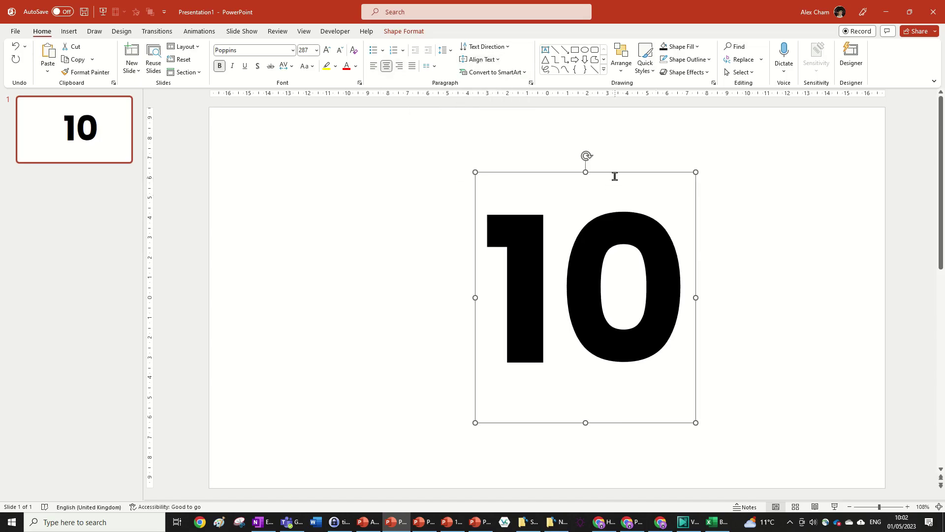
drag(614, 176, 550, 172)
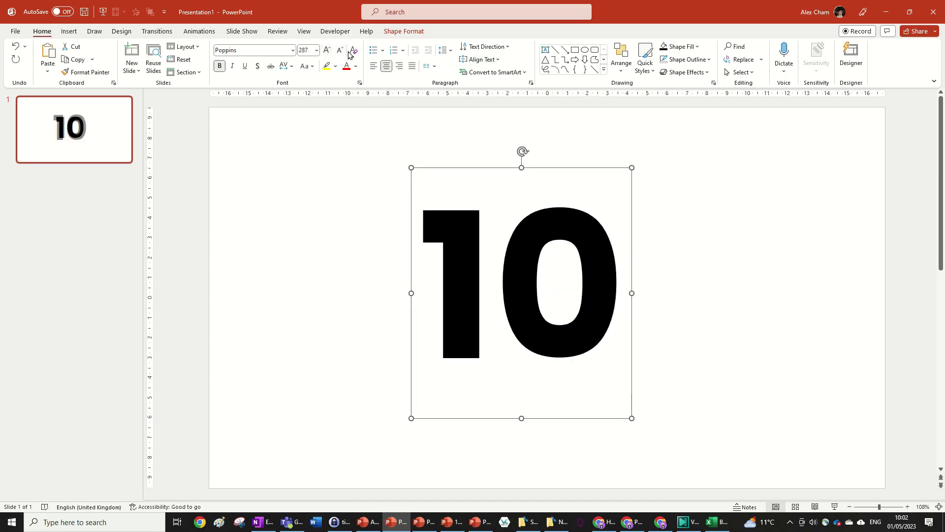
click(340, 50)
key(ctrl+z)
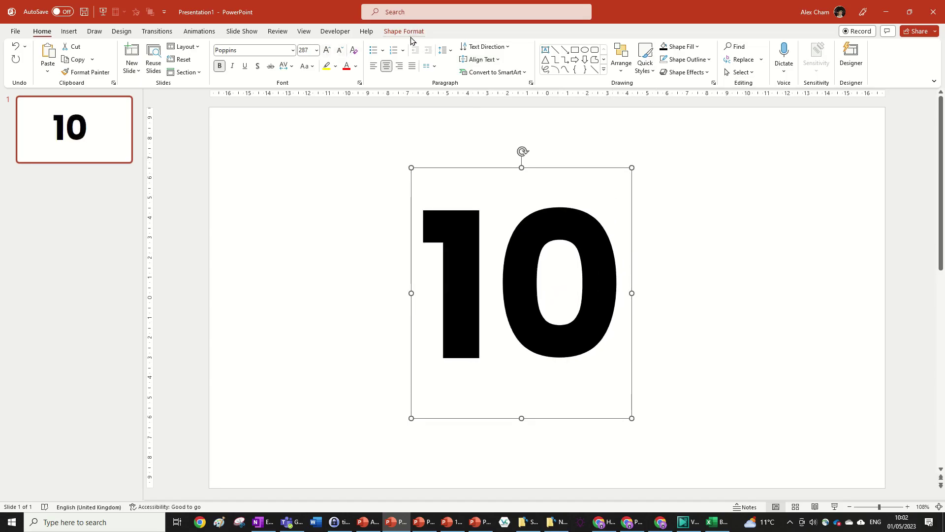
Align the 10 box to the slide's horizontal center and vertical middle.
click(404, 31)
click(703, 59)
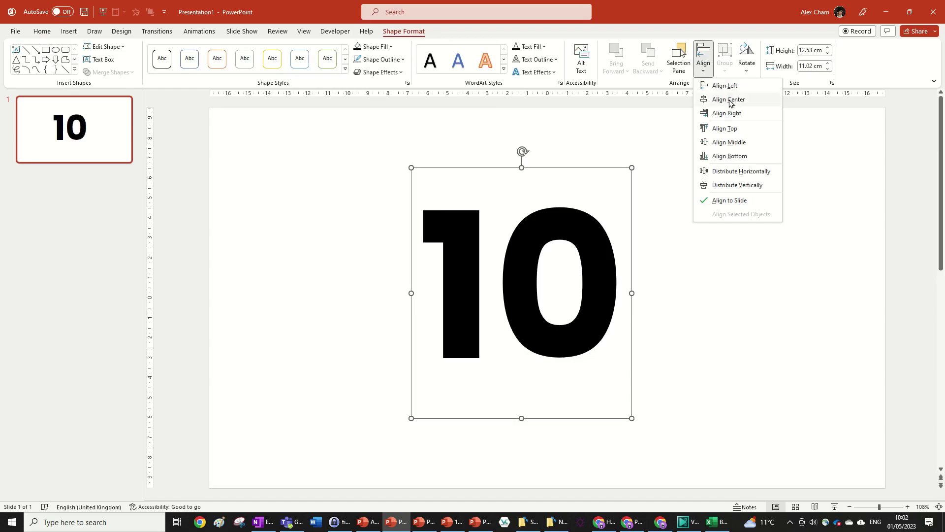
click(729, 100)
click(703, 63)
click(728, 142)
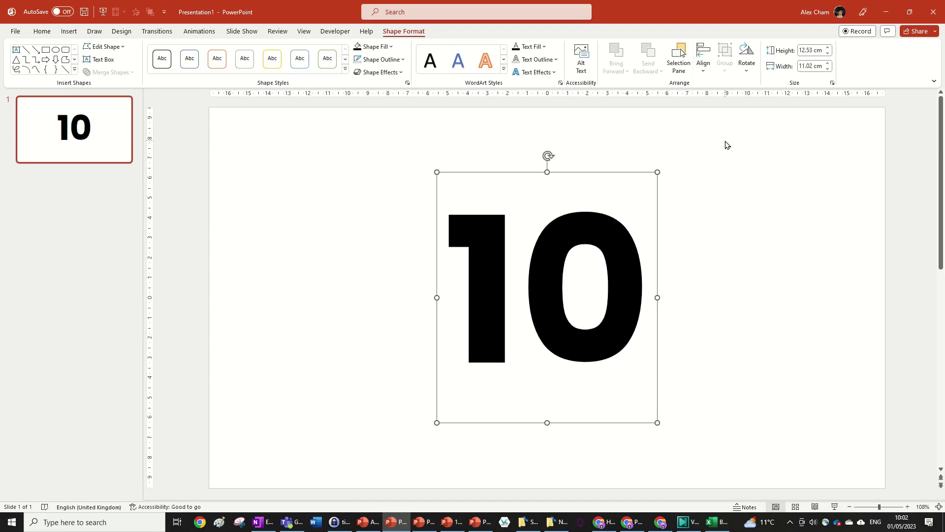
Ctrl-drag a copy of the 10 box upward, then repeat it with Ctrl+D to stack copies.
scroll(709, 248, down, 7)
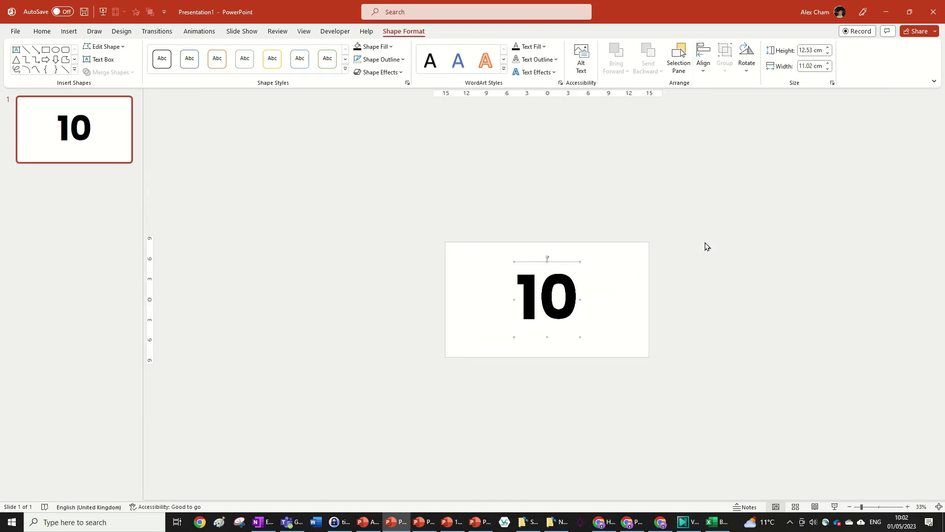
scroll(691, 232, up, 2)
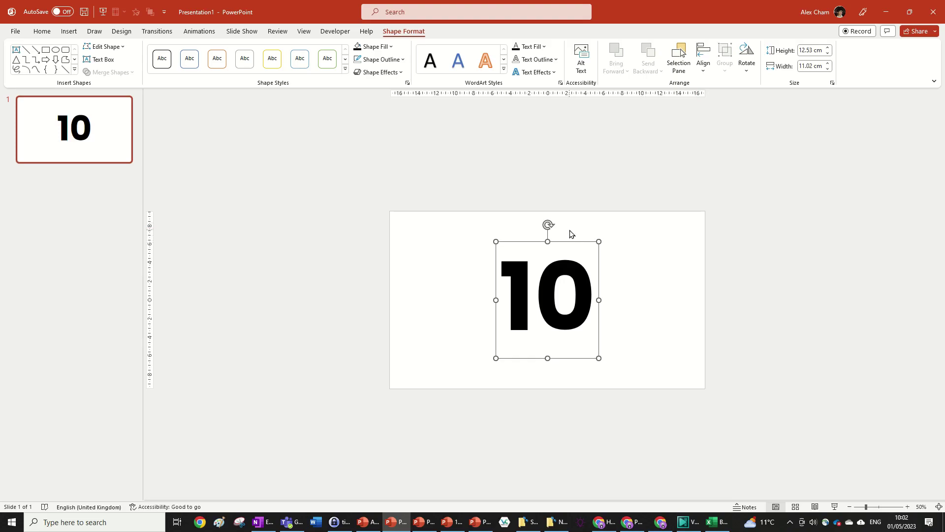
drag(586, 243, 589, 127)
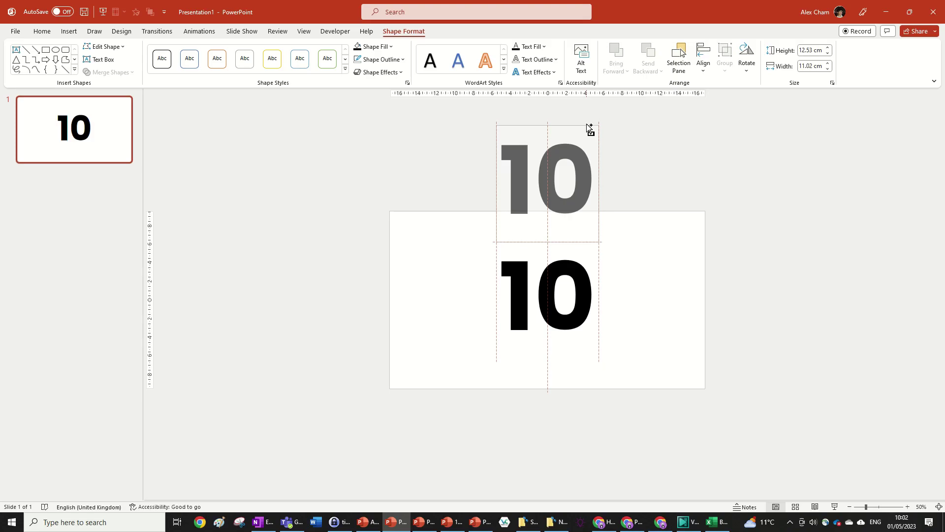
drag(588, 127, 590, 126)
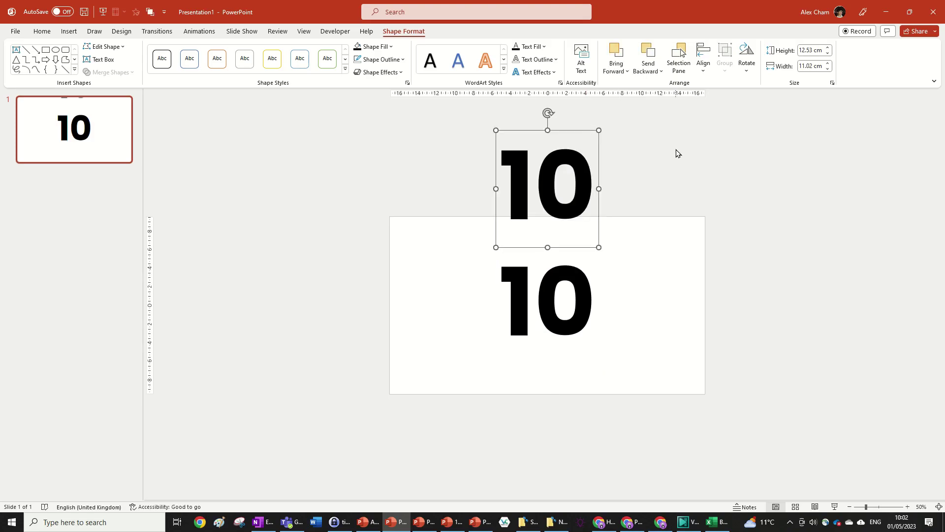
key(ctrl+d)
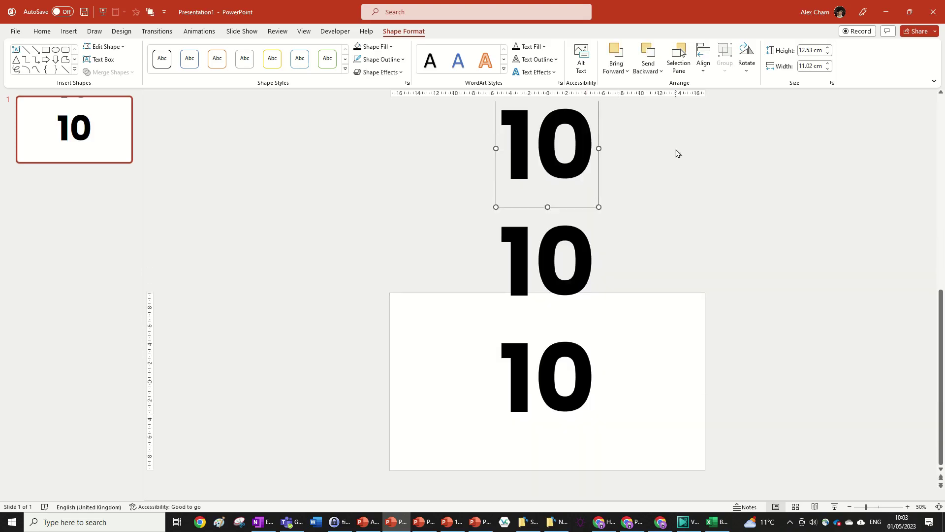
click(676, 153)
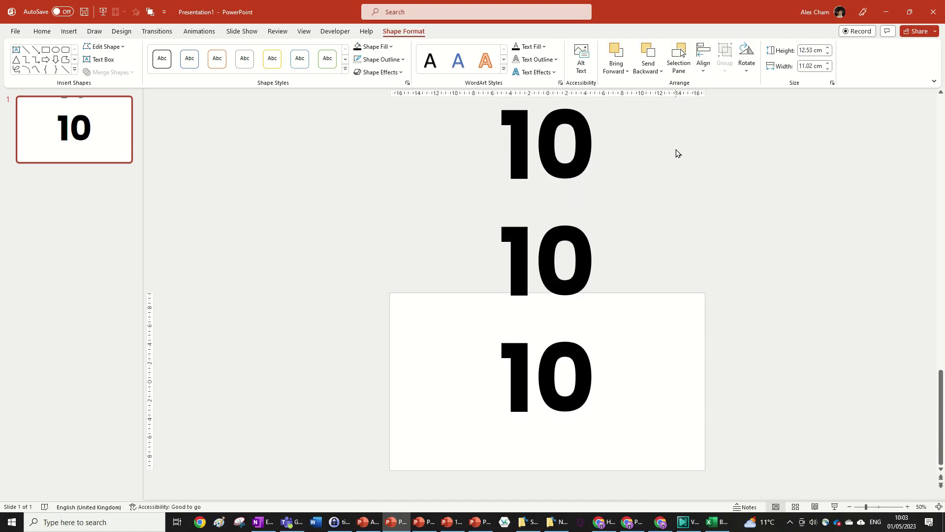
scroll(623, 226, down, 4)
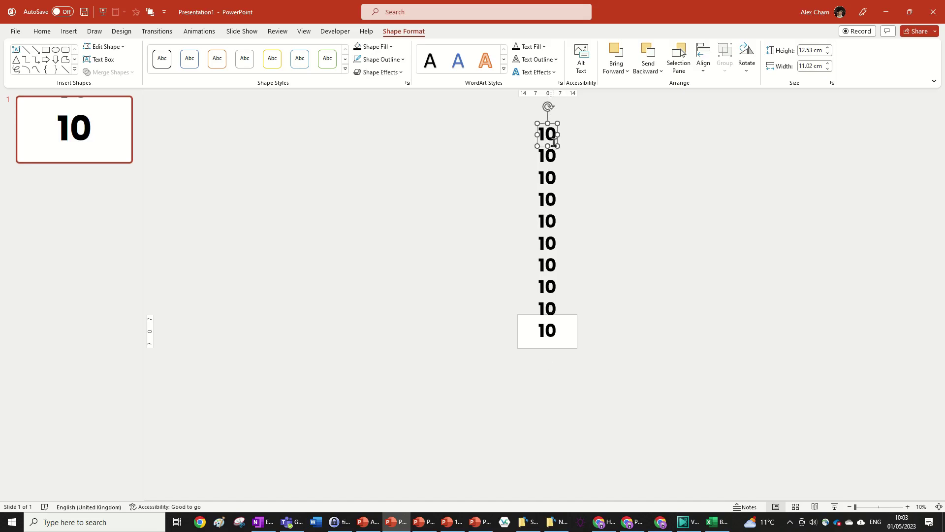
Add one more 10 copy and renumber the upper boxes up through 2, 3, 4 and 5.
key(ctrl+d)
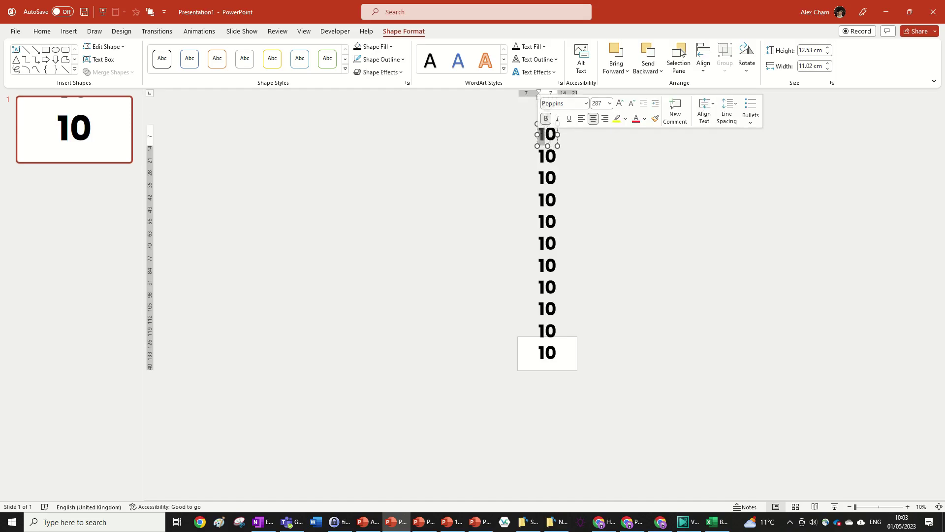
double_click(554, 158)
double_click(546, 142)
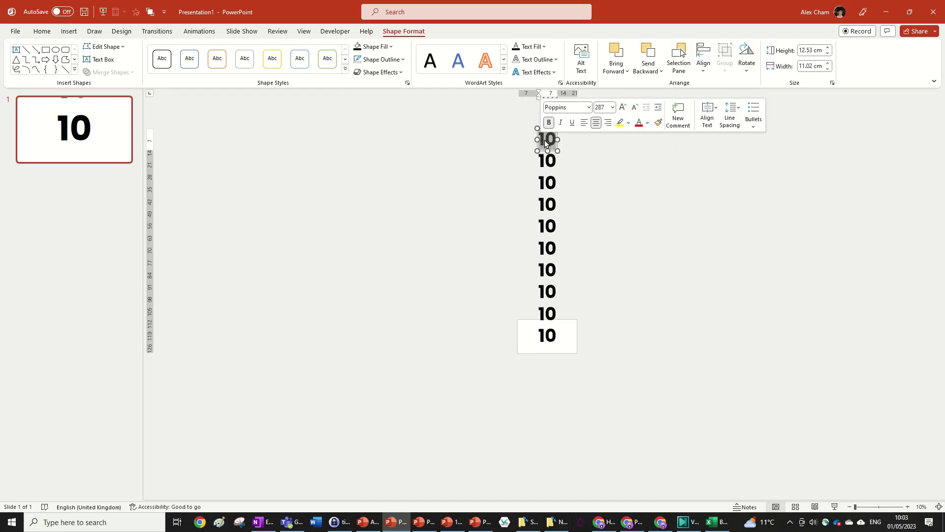
double_click(551, 166)
text(2)
double_click(549, 187)
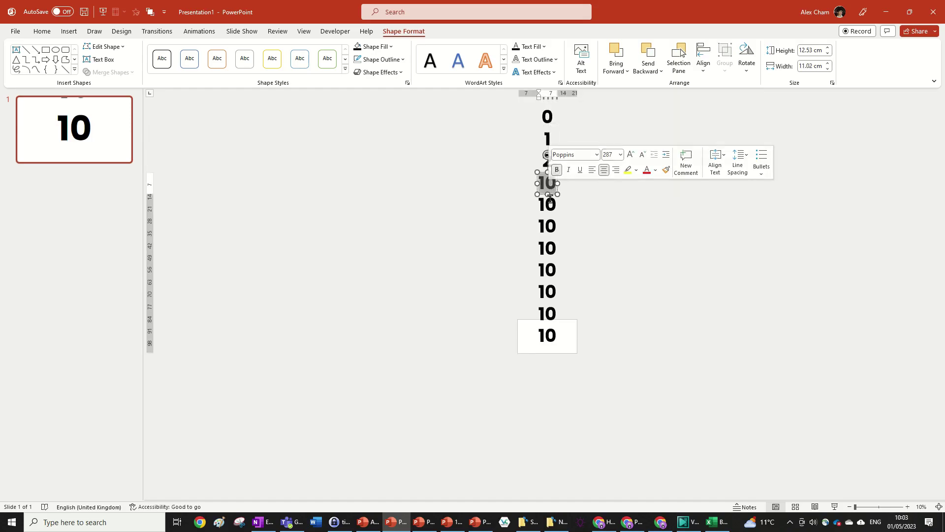
text(3)
double_click(548, 208)
text(4)
double_click(547, 226)
text(5)
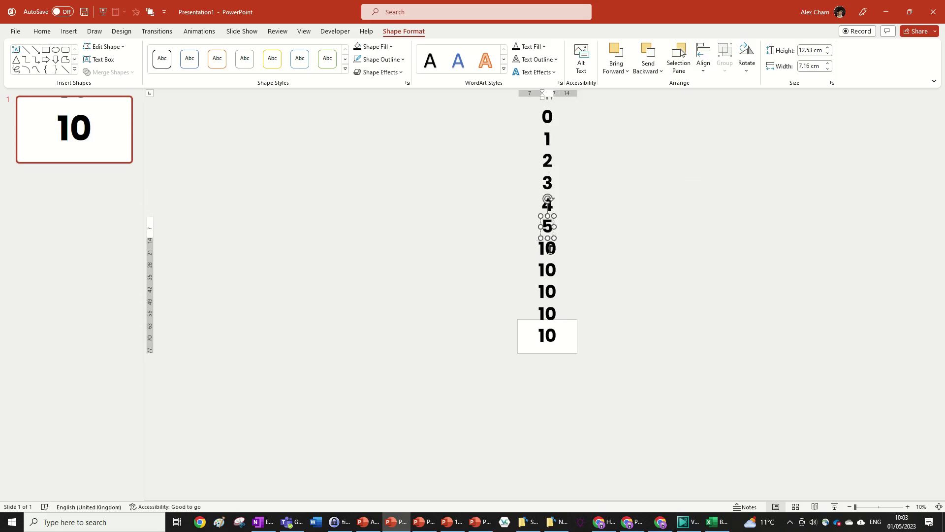
Renumber the remaining copies 6, 7, 8 and 9, then deselect.
double_click(550, 248)
text(6)
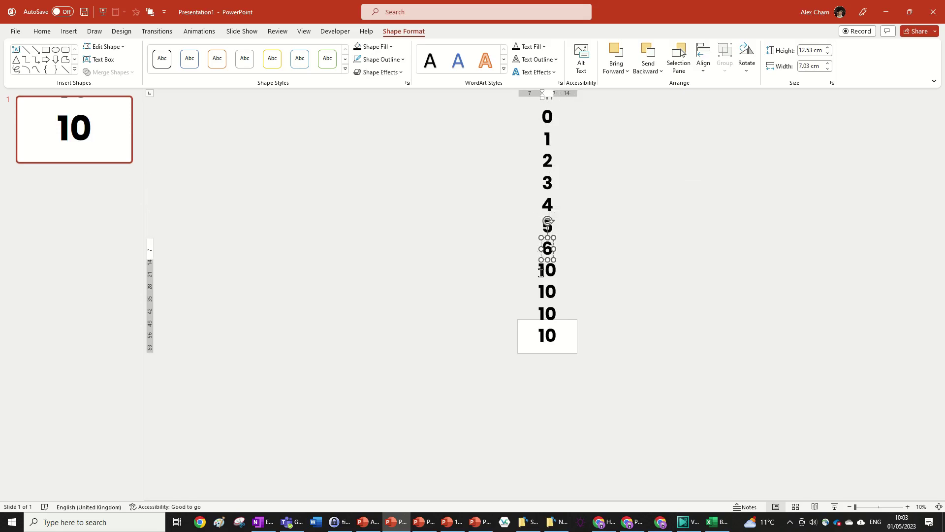
double_click(548, 270)
text(7)
double_click(549, 292)
text(8)
double_click(548, 313)
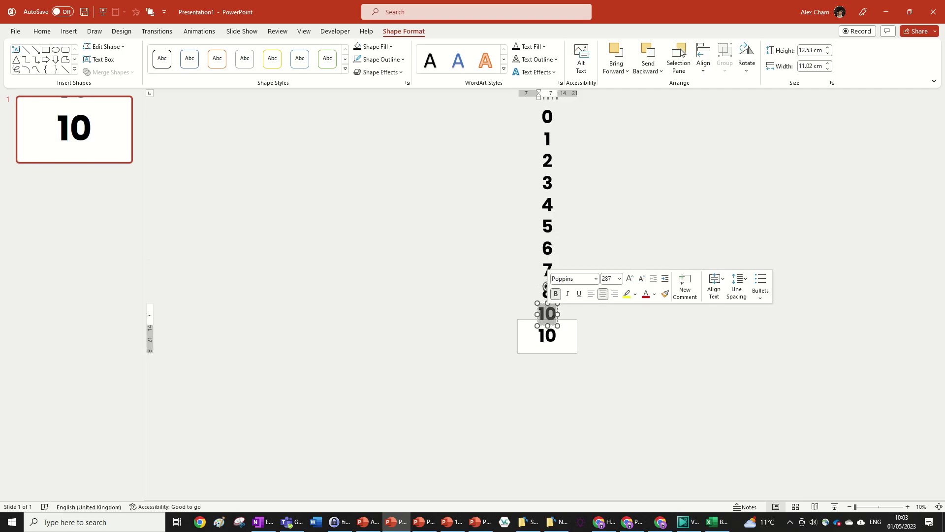
text(9)
click(646, 314)
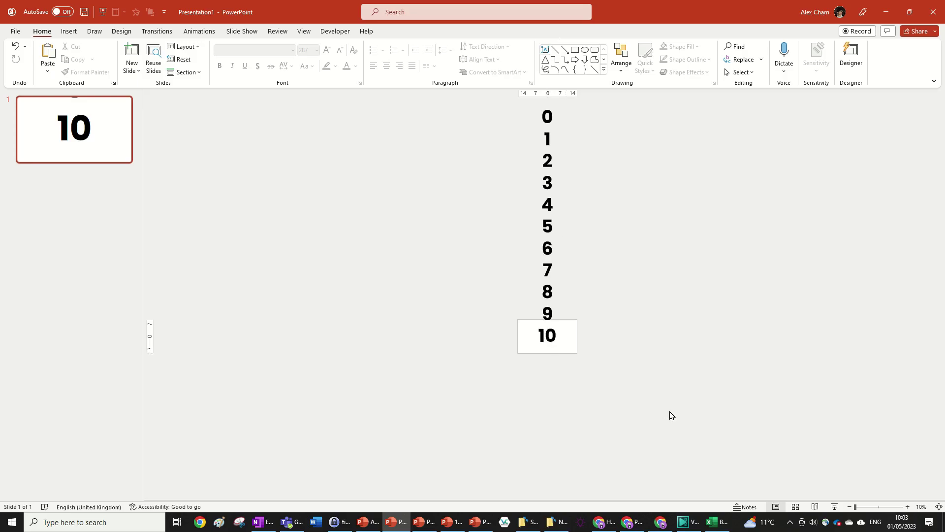
Select all number boxes and apply Align Bottom, then Align Right.
key(ctrl+a)
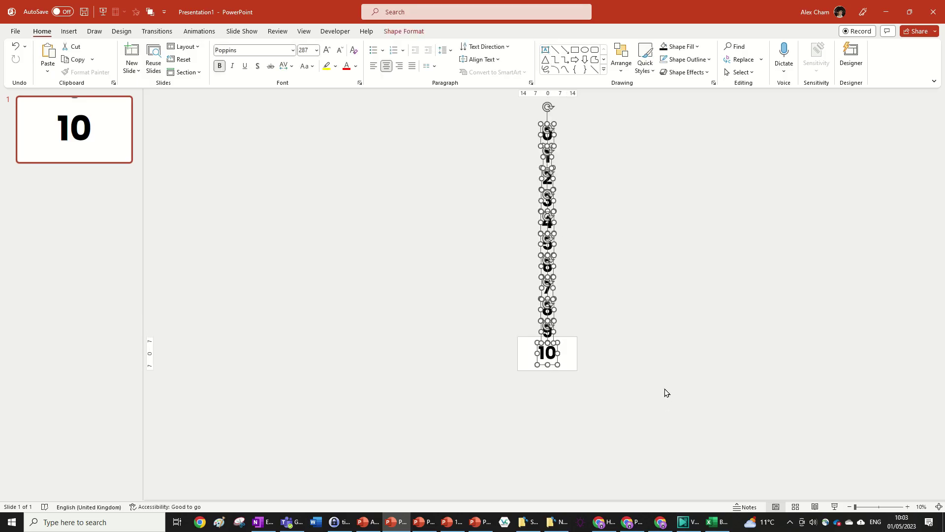
click(390, 33)
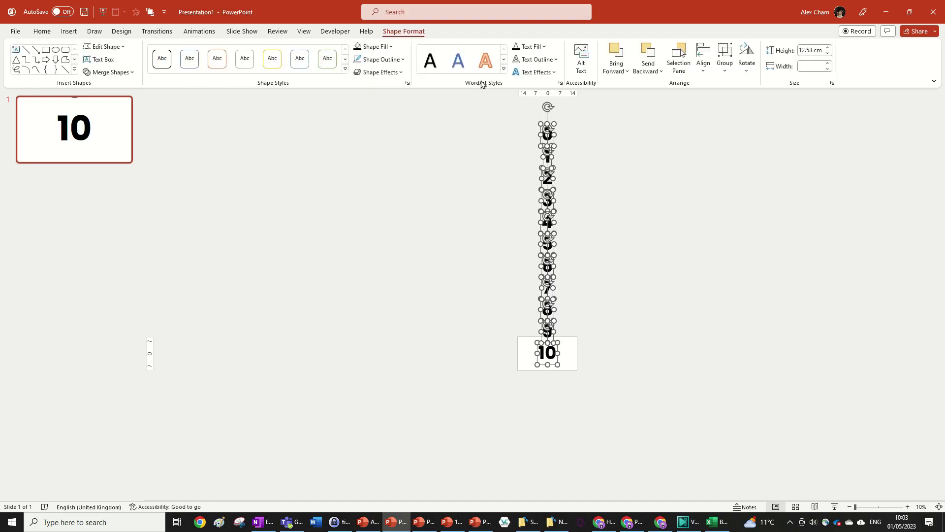
click(704, 62)
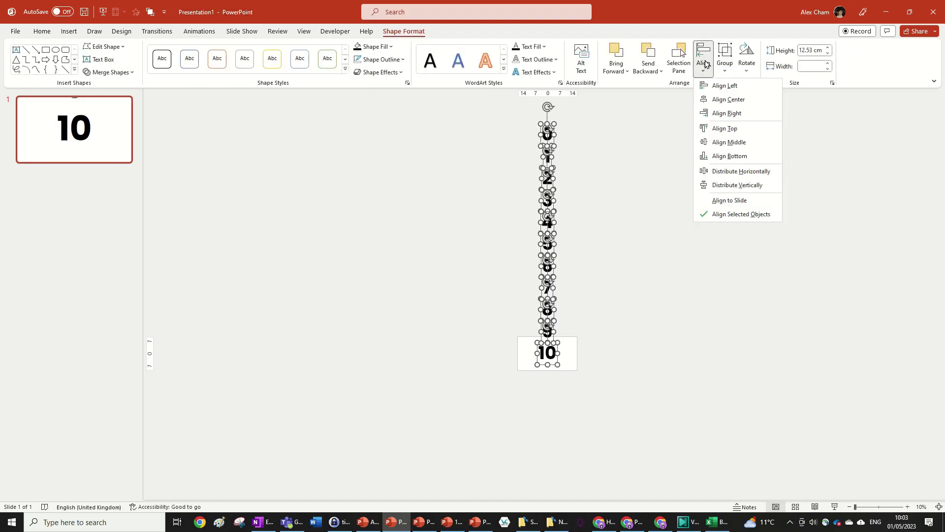
click(740, 157)
scroll(636, 299, up, 5)
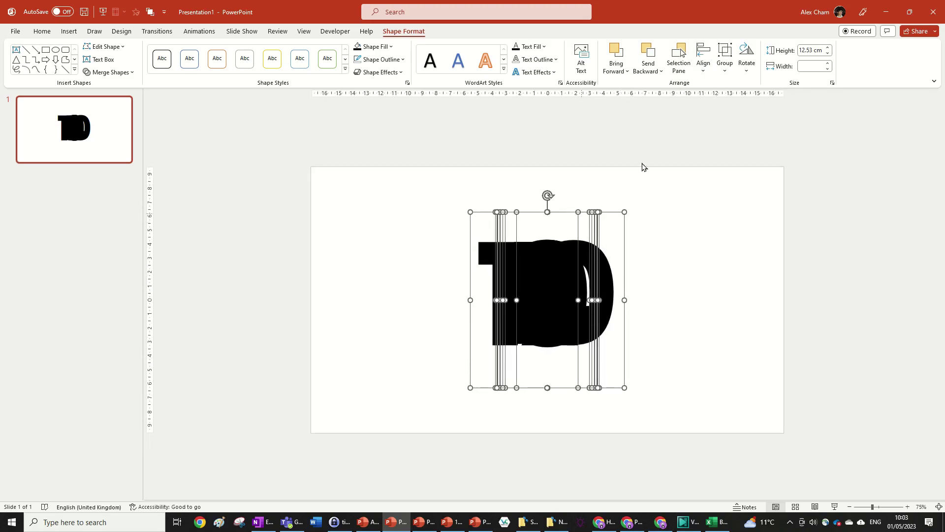
click(704, 66)
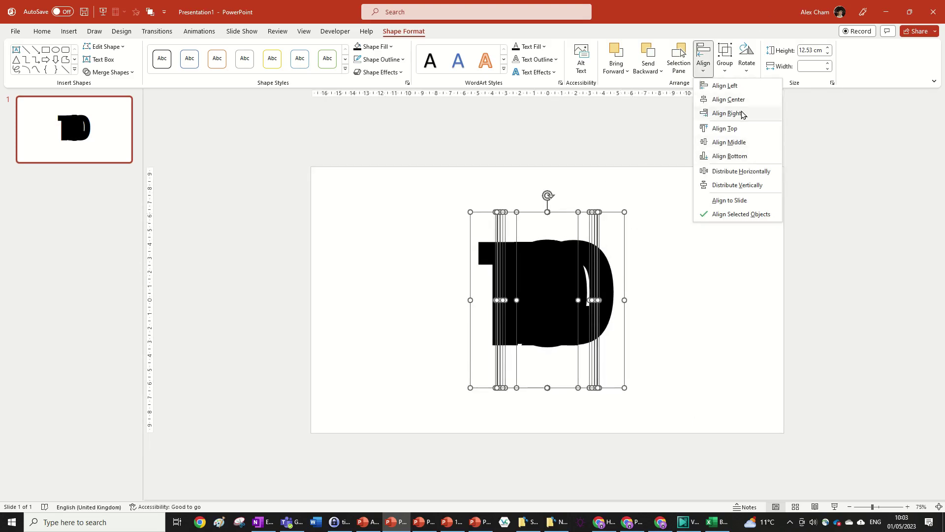
click(743, 114)
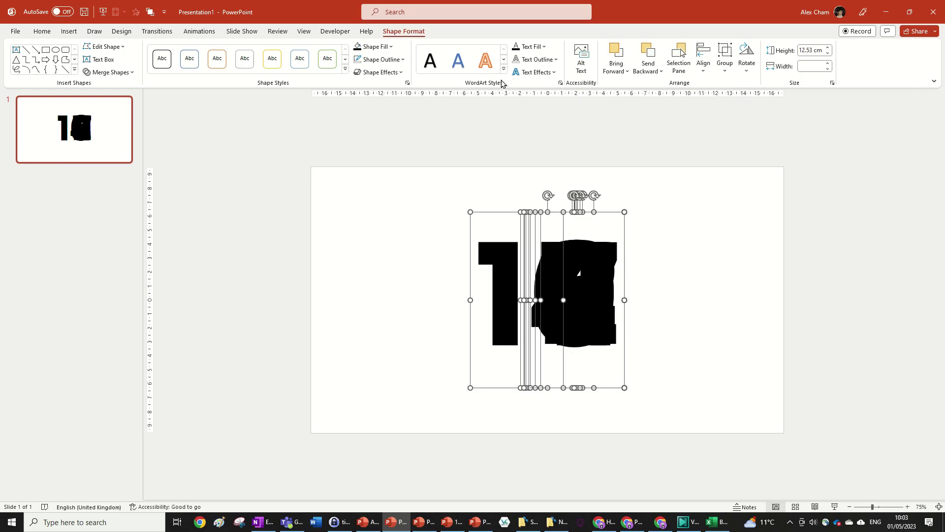
Apply the Appear entrance animation to all the number boxes.
click(199, 32)
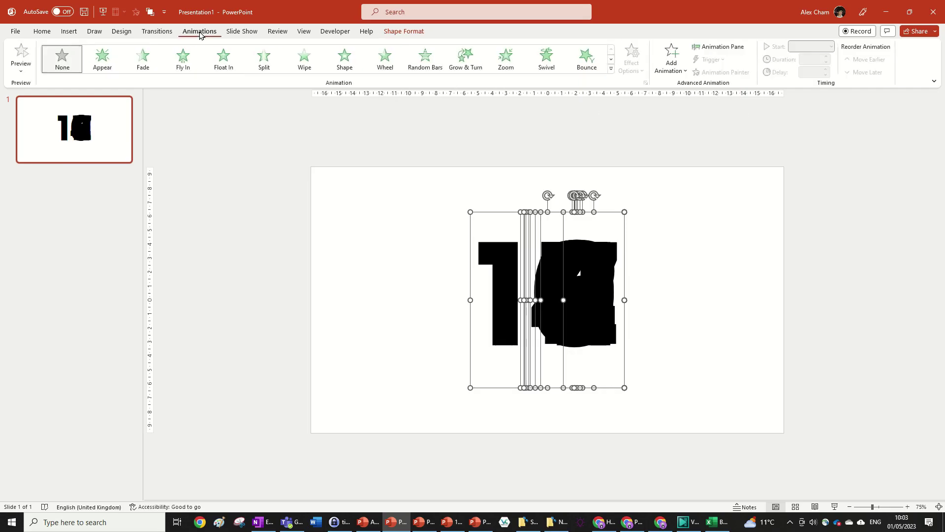
click(116, 68)
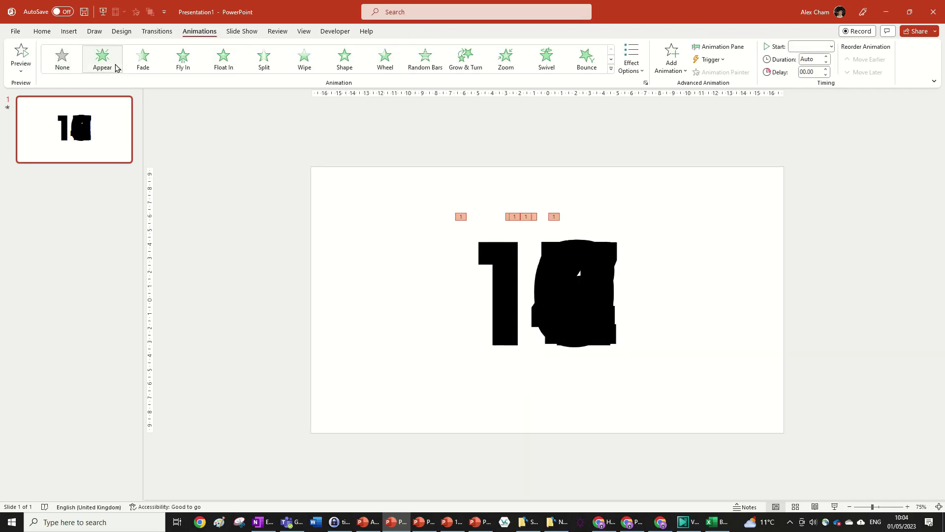
click(611, 69)
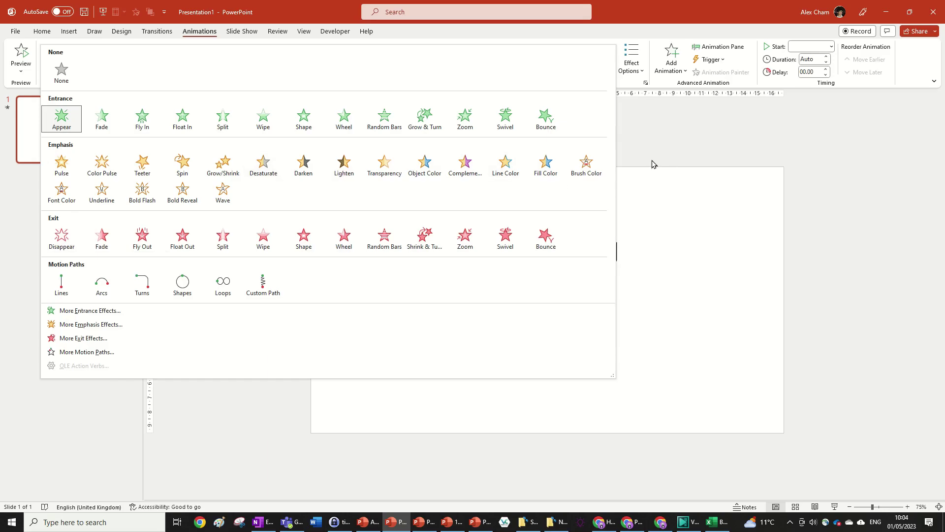
click(671, 61)
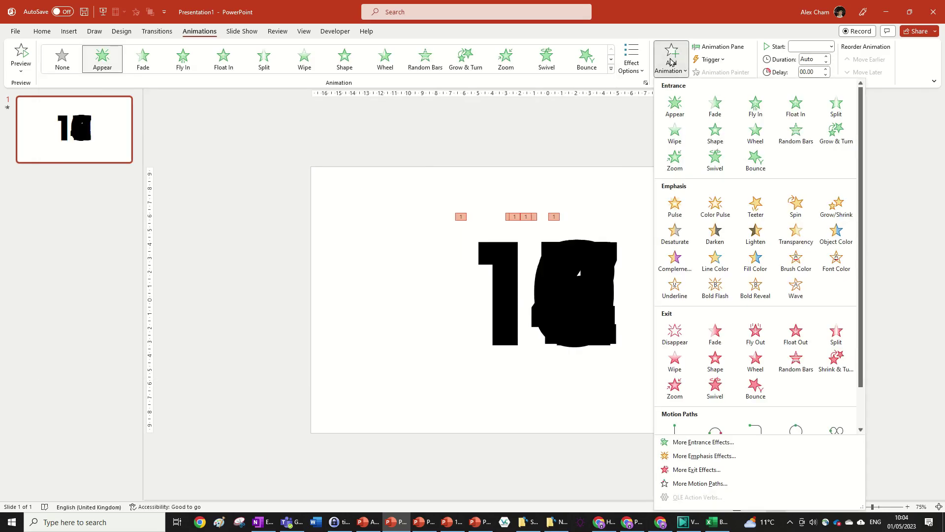
Add a Disappear exit to all numbers, open the Animation Pane and preview everything.
click(667, 338)
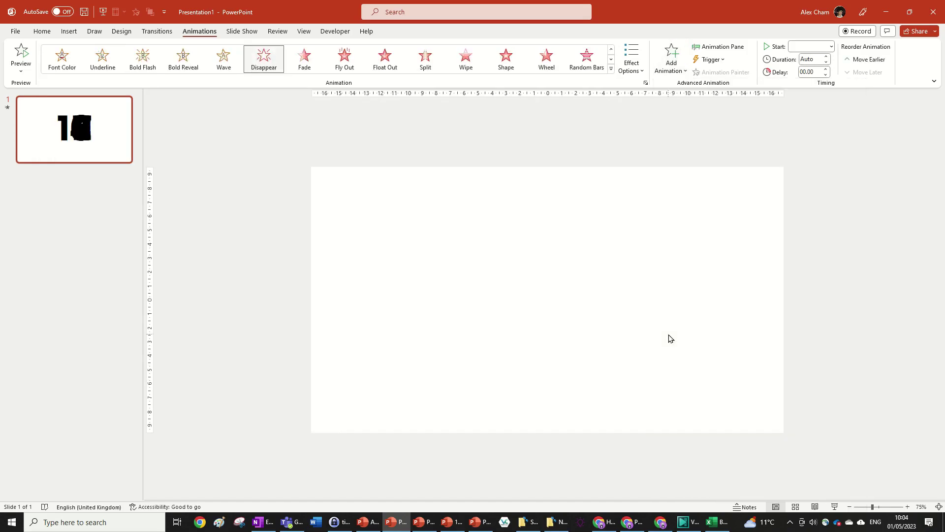
click(720, 47)
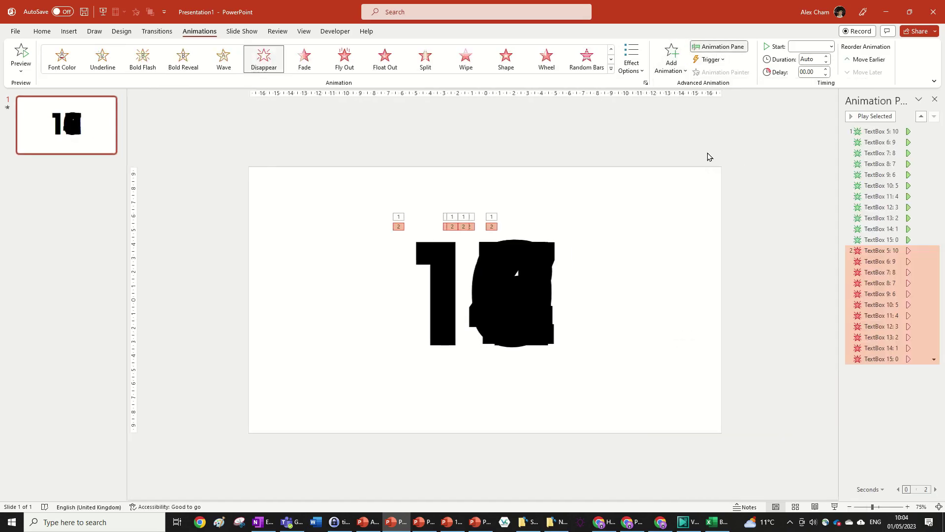
click(861, 120)
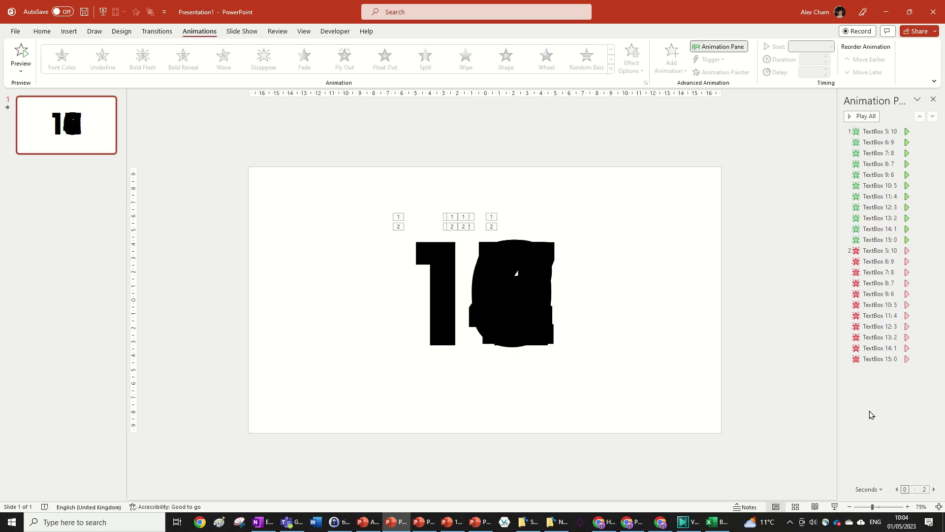
Inspect the TextBox 15: 0 entrance and exit entries in the Animation Pane.
click(889, 241)
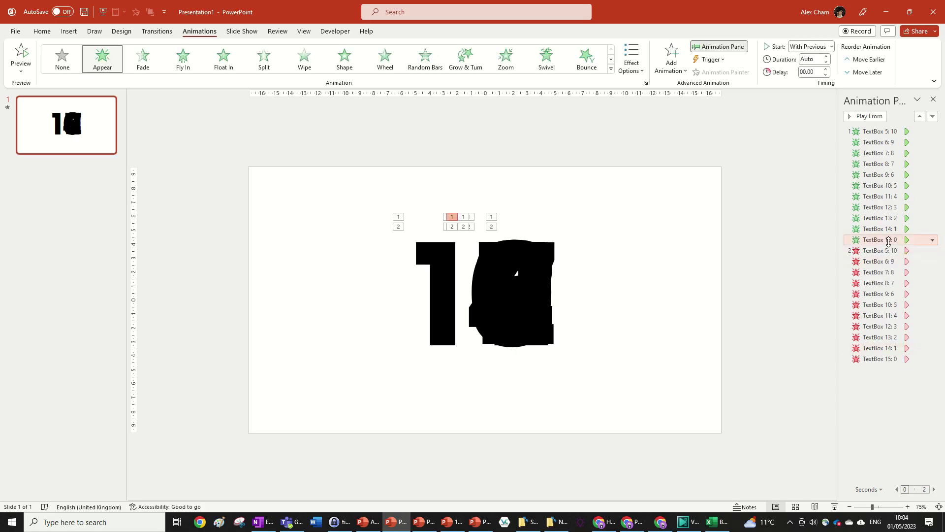
click(885, 359)
click(893, 240)
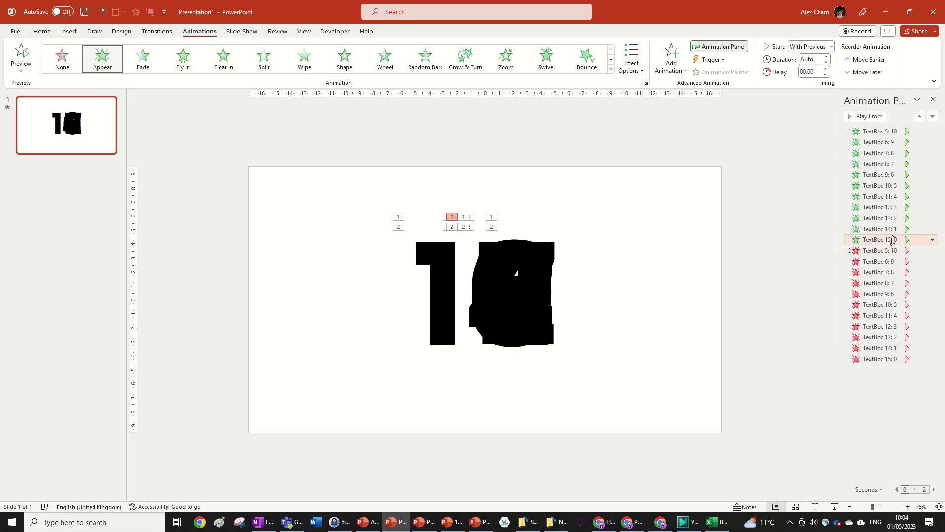
click(895, 359)
click(889, 241)
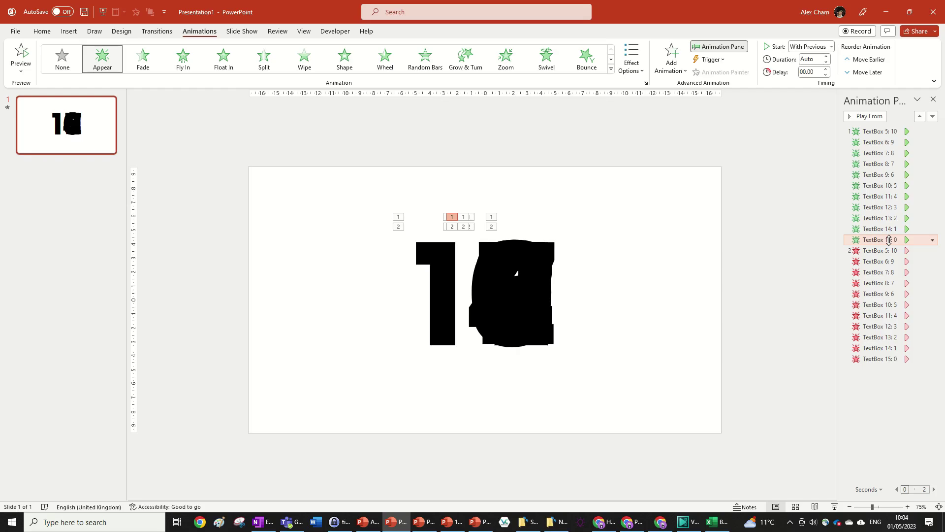
Drag the Appear entrances into counting order from 0 through 8.
drag(889, 241, 899, 132)
click(880, 250)
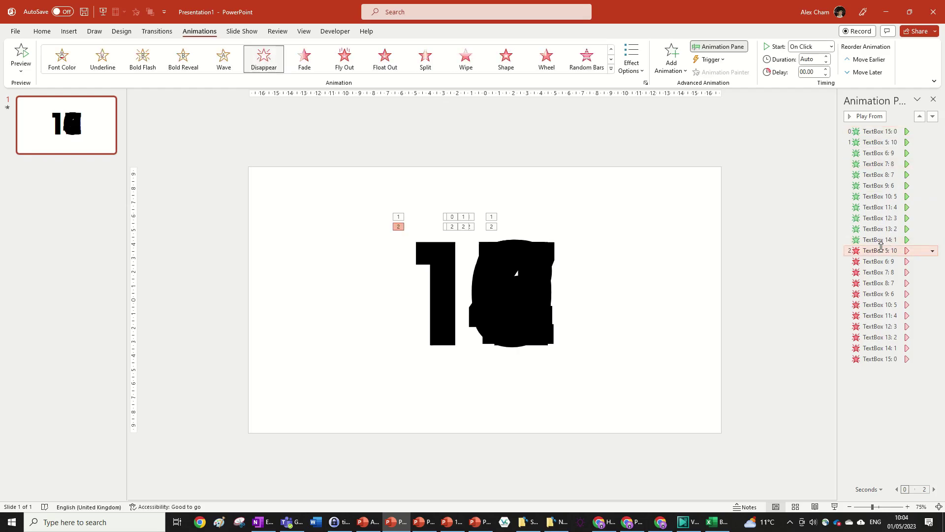
drag(881, 240, 897, 139)
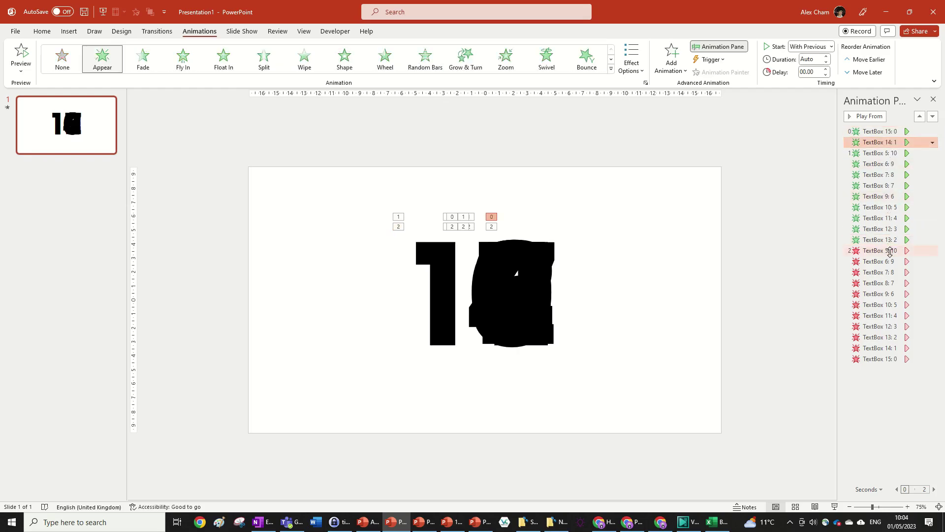
drag(889, 240, 895, 150)
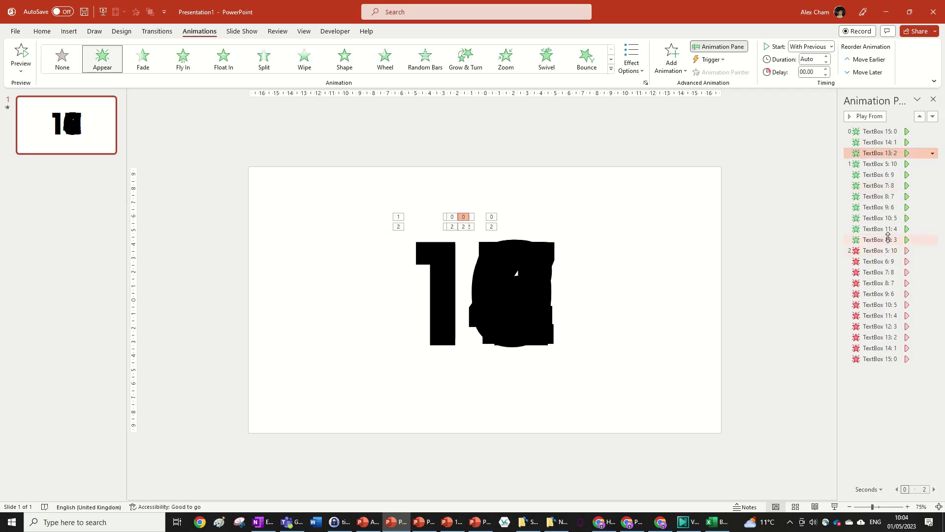
drag(889, 238, 895, 164)
drag(889, 239, 892, 173)
drag(886, 240, 892, 184)
drag(889, 240, 892, 196)
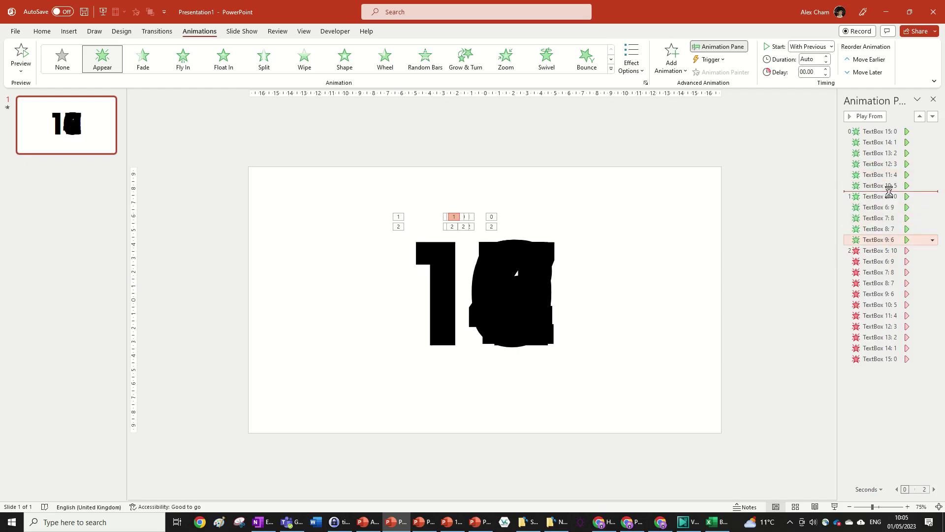
drag(889, 192, 889, 193)
mouse_move(889, 239)
mouse_down()
mouse_move(890, 203)
mouse_move(889, 230)
mouse_up()
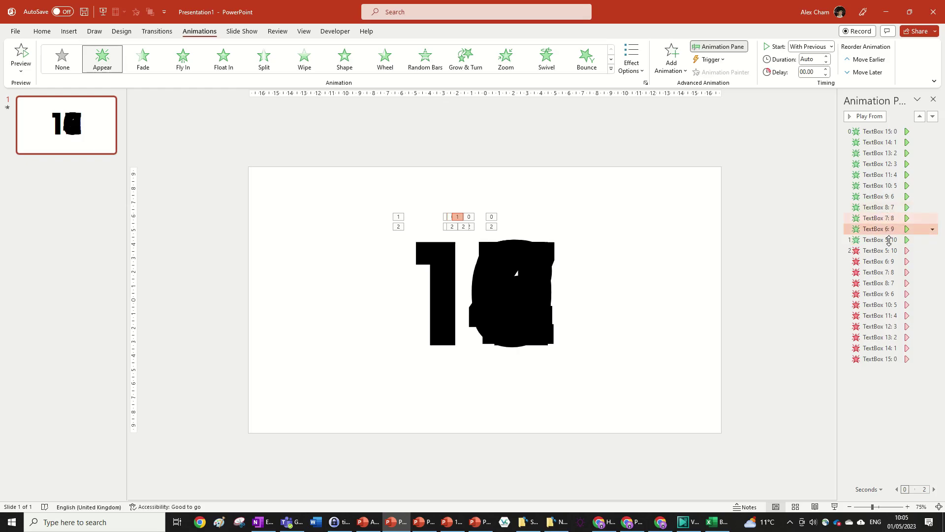
Set the TextBox 5: 10 entrance to With Previous and widen the Animation Pane.
click(889, 241)
click(933, 239)
click(871, 262)
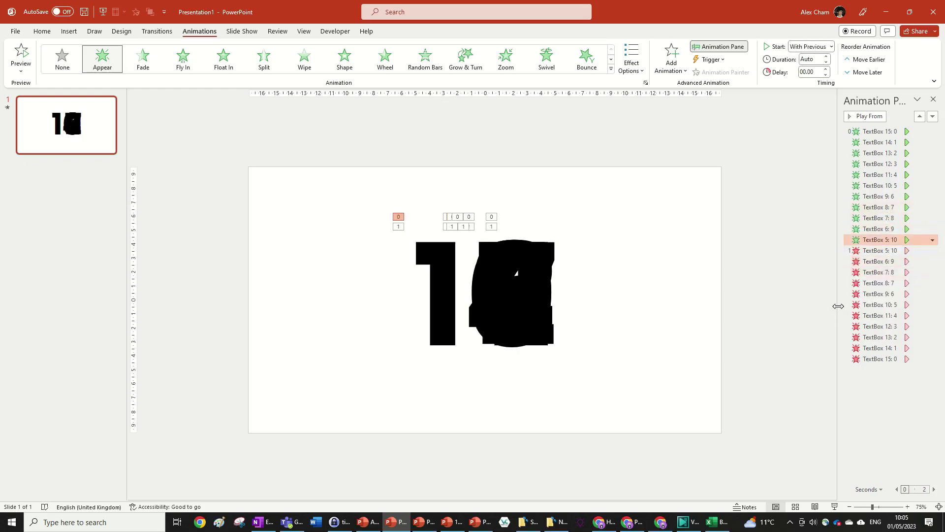
drag(838, 307, 677, 301)
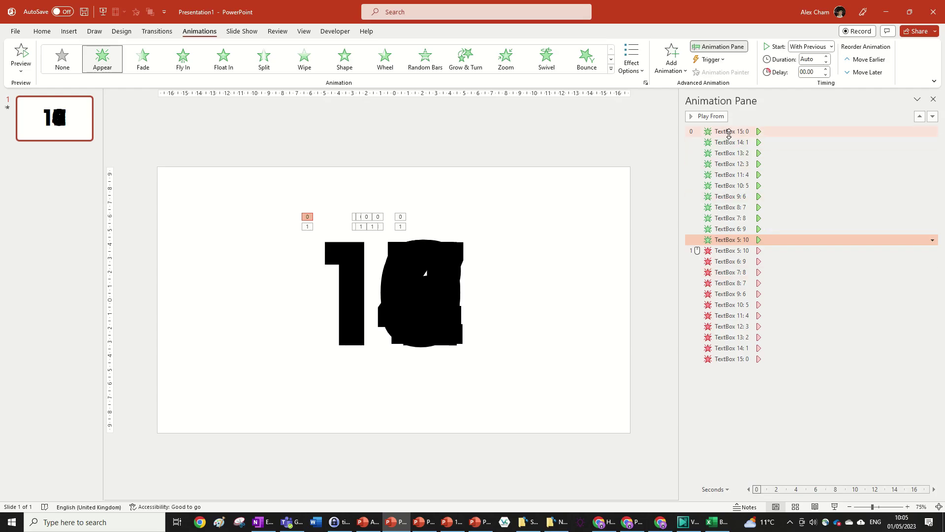
Set the TextBox 15: 0 entrance to start On Click.
click(729, 133)
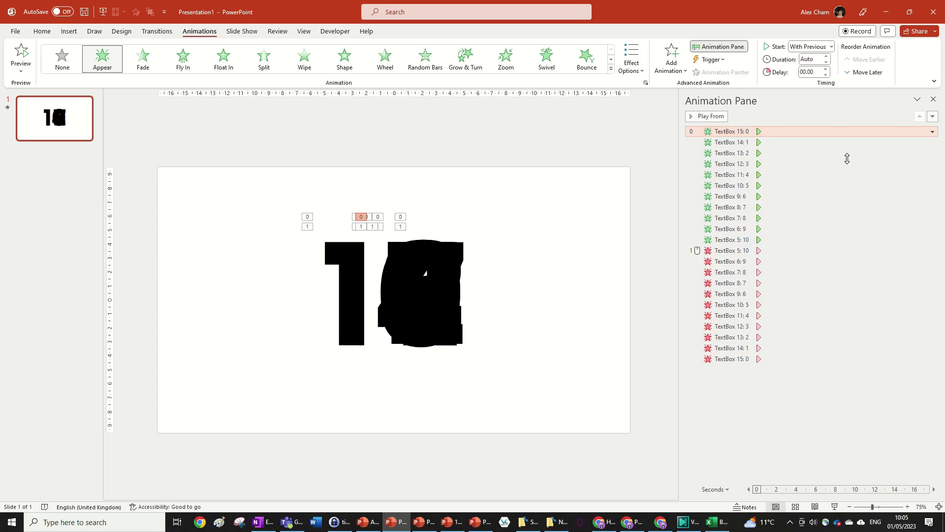
click(821, 48)
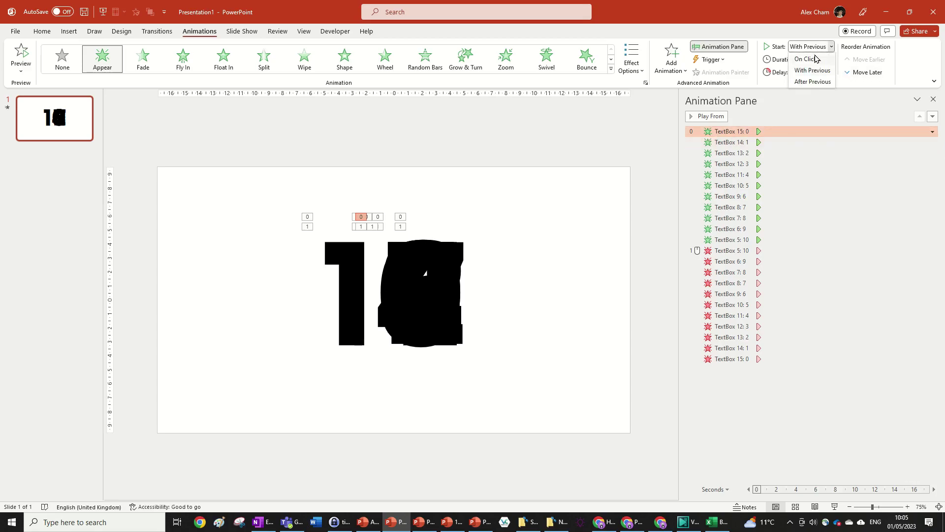
click(805, 59)
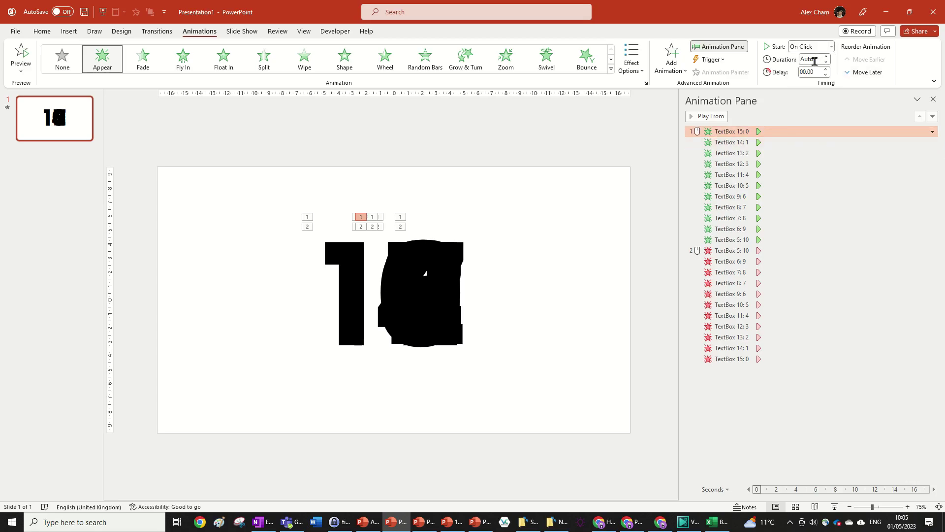
Set the TextBox 5: 10 Disappear exit to start With Previous.
click(737, 250)
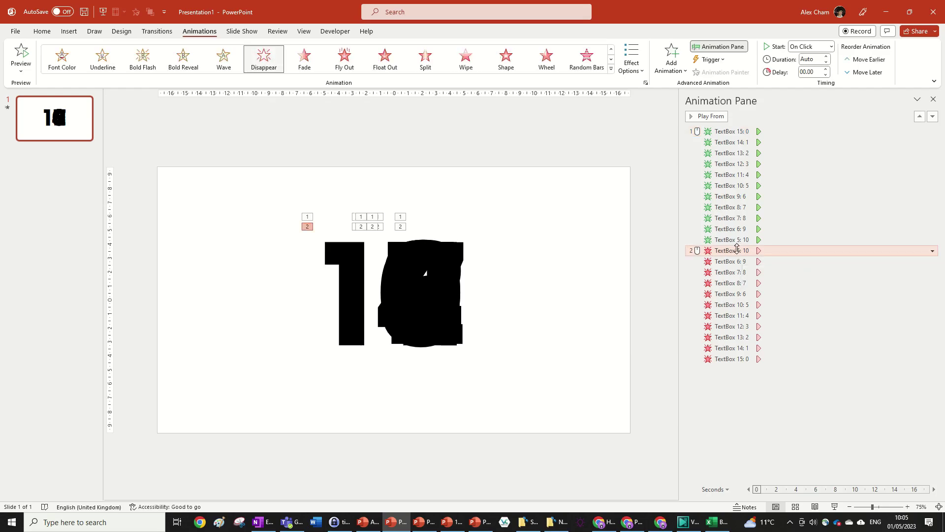
click(828, 47)
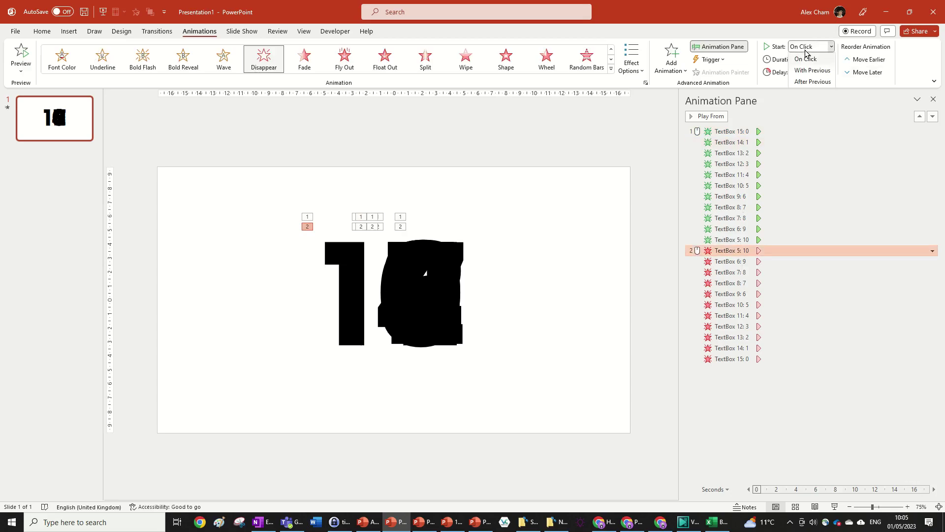
click(812, 70)
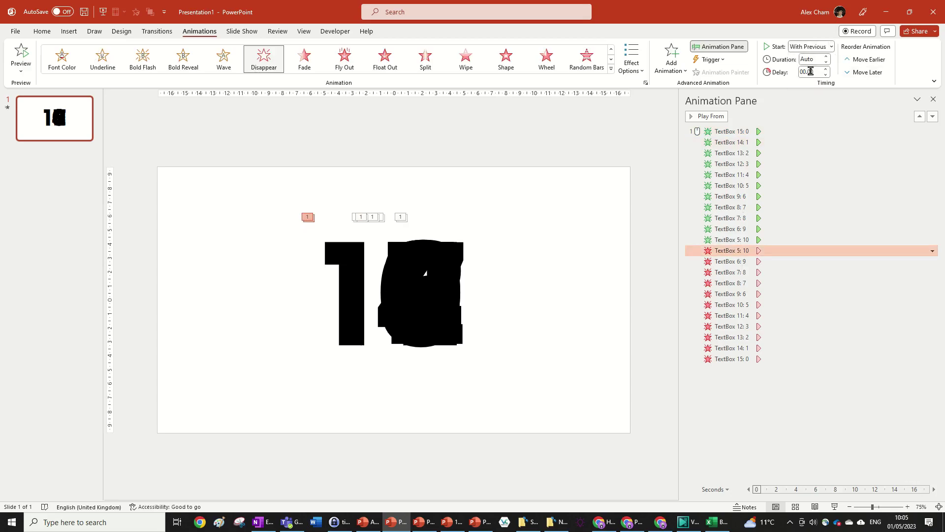
Drag each Disappear exit directly below its matching Appear, from 9 down to 0.
click(772, 261)
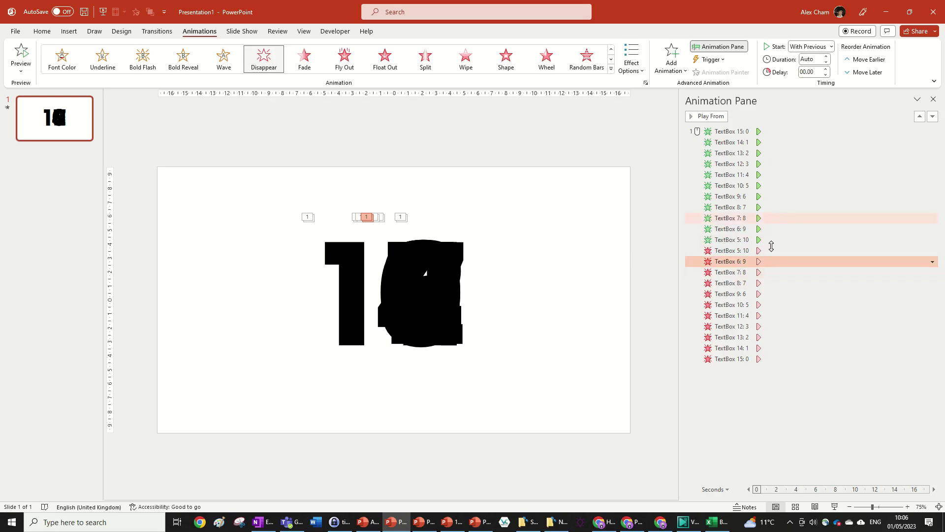
drag(769, 262, 772, 241)
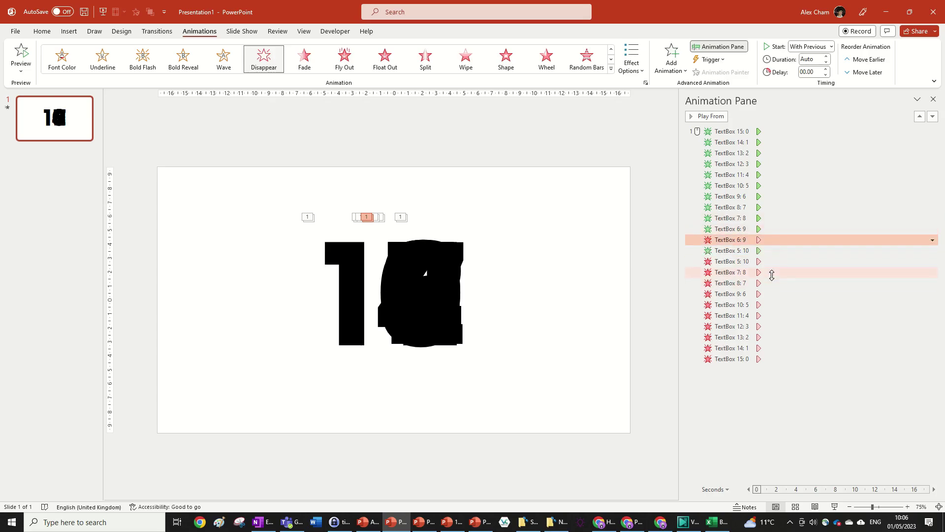
drag(772, 275, 772, 235)
drag(771, 284, 774, 207)
drag(770, 304, 772, 194)
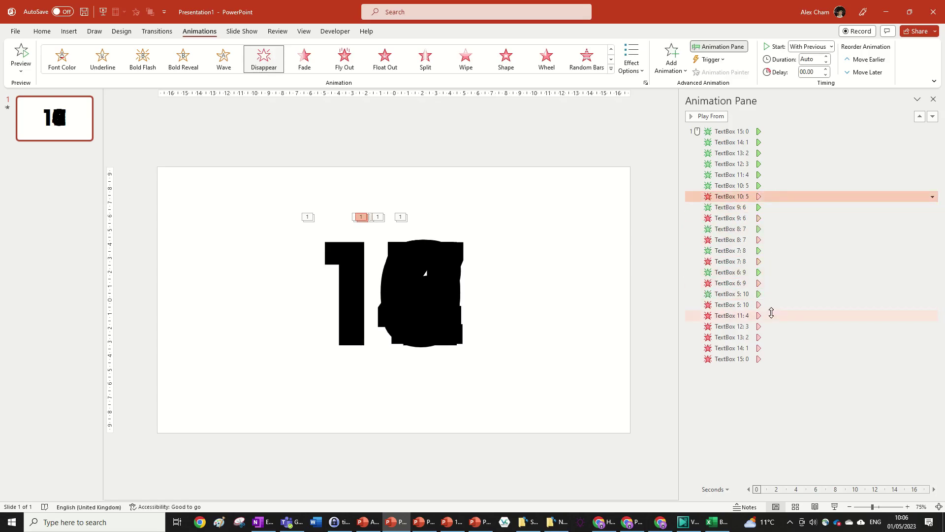
drag(771, 314, 774, 182)
drag(772, 327, 776, 177)
drag(776, 327, 780, 166)
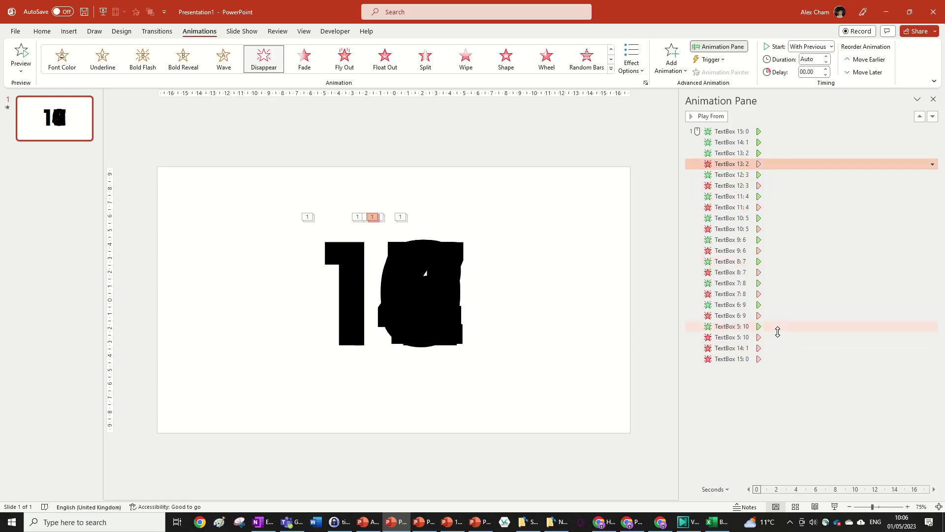
drag(776, 348, 777, 142)
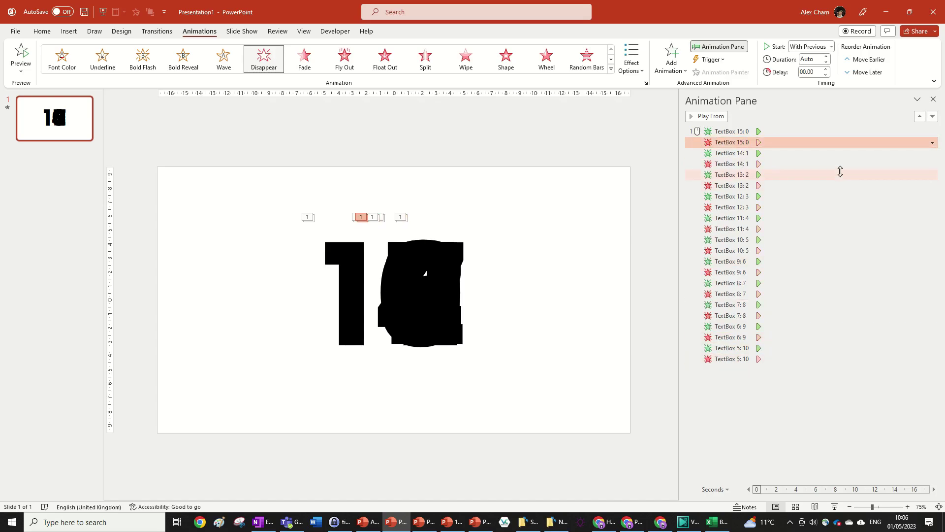
Delete the final Disappear exit on TextBox 5: 10 so the 10 stays on screen.
click(725, 359)
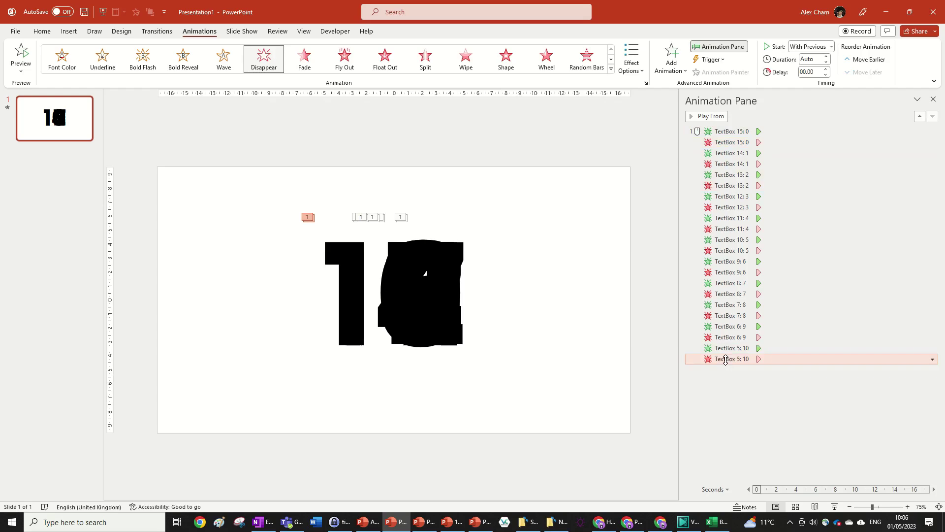
key(Delete)
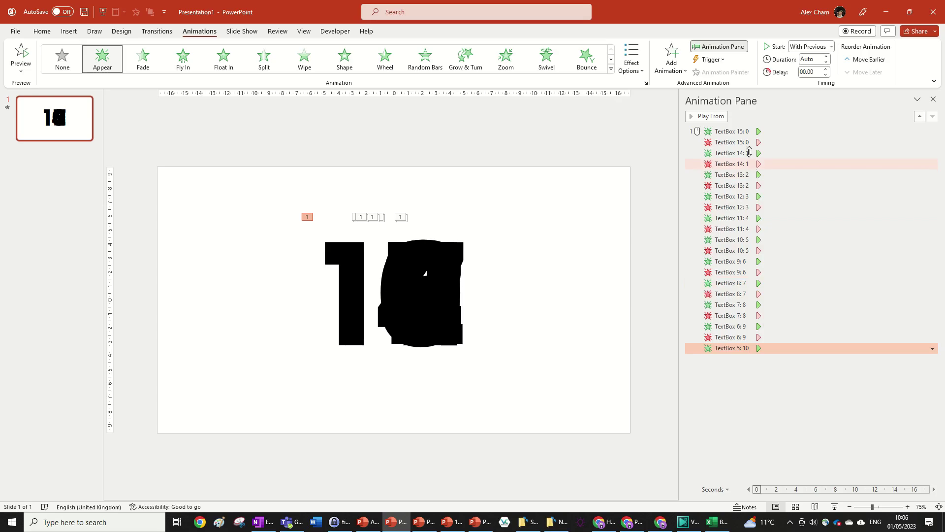
key(ctrl+a)
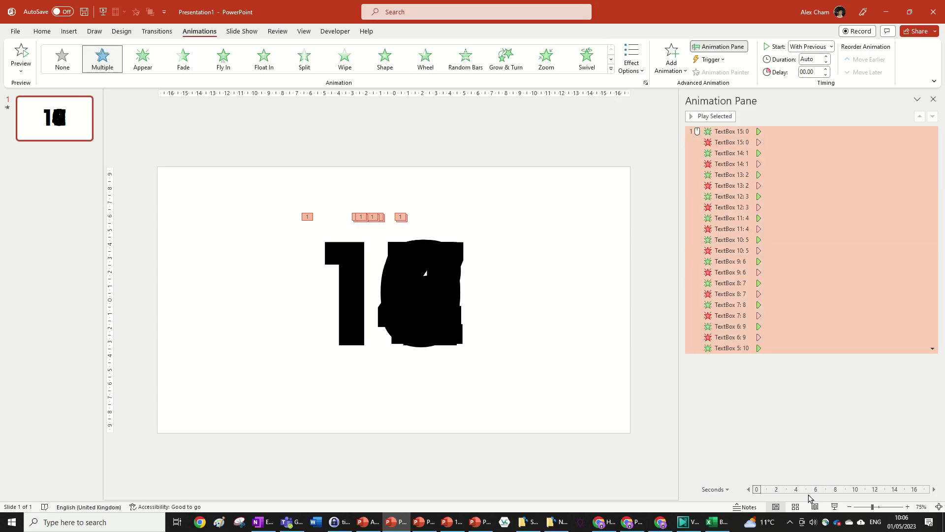
Select only the Disappear exits, leaving out the Appear entrances for 0 through 10.
click(803, 431)
shift+click(800, 130)
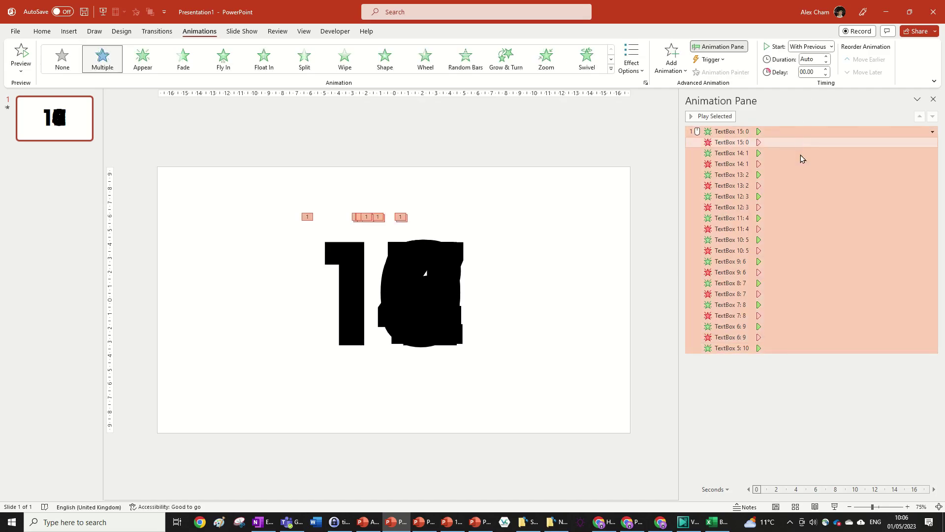
ctrl+click(805, 129)
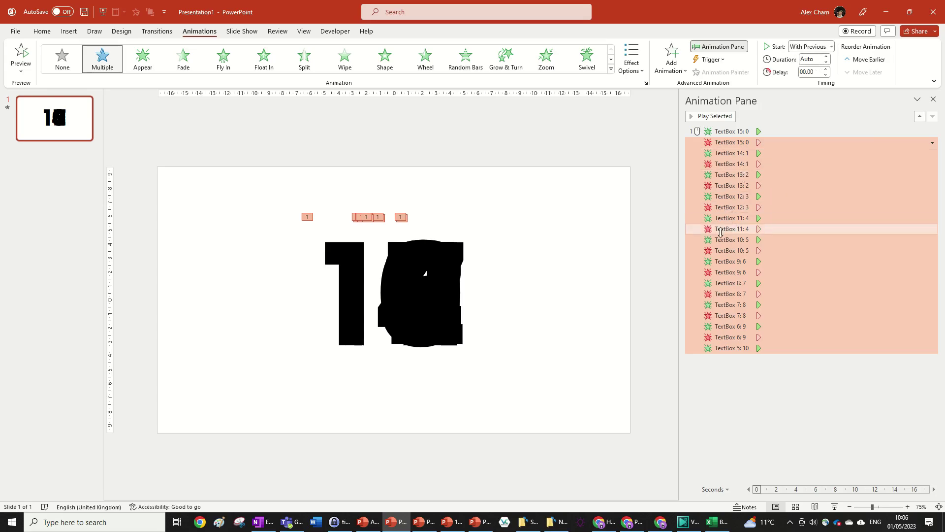
ctrl+click(776, 153)
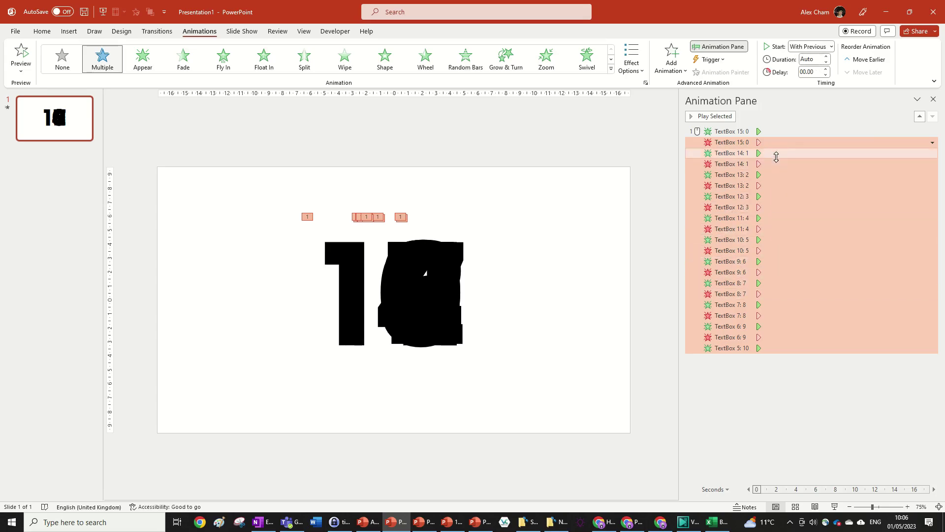
ctrl+click(775, 174)
ctrl+click(773, 195)
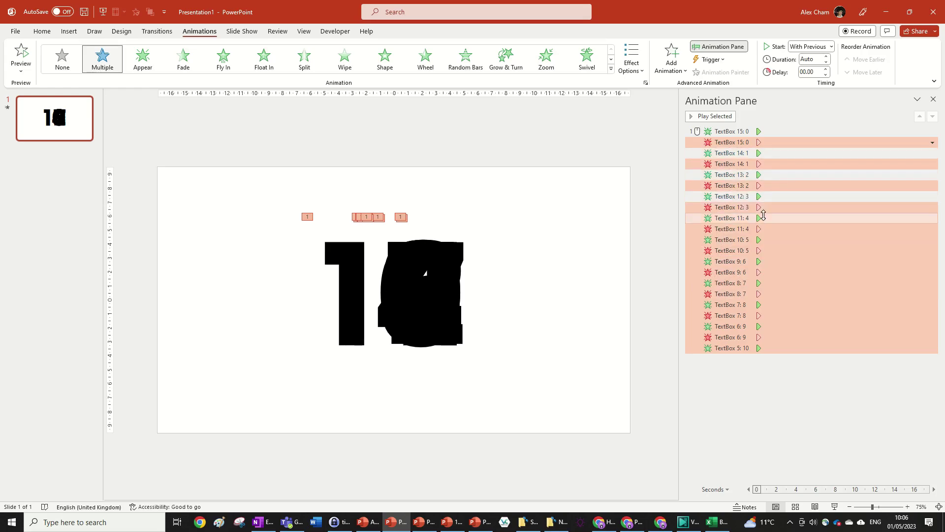
ctrl+click(772, 217)
ctrl+click(773, 239)
ctrl+click(769, 262)
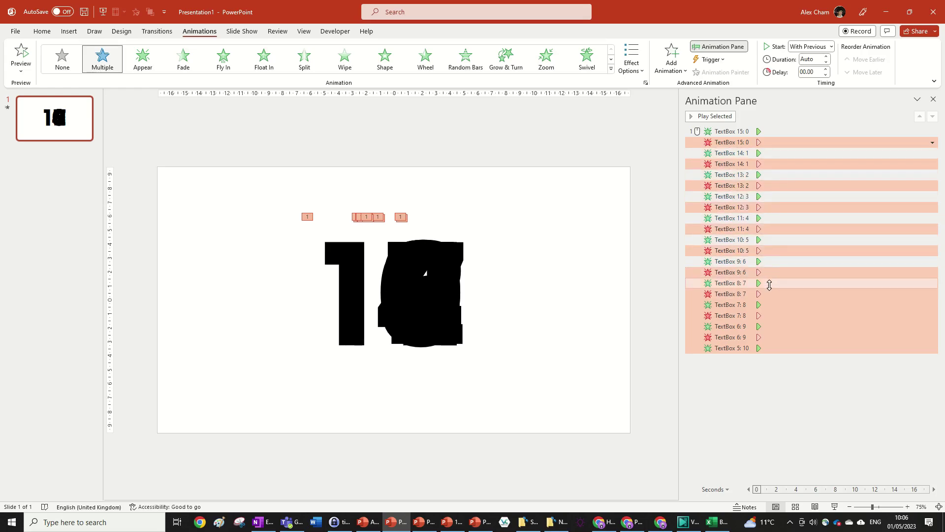
ctrl+click(770, 283)
ctrl+click(770, 305)
ctrl+click(770, 326)
ctrl+click(771, 348)
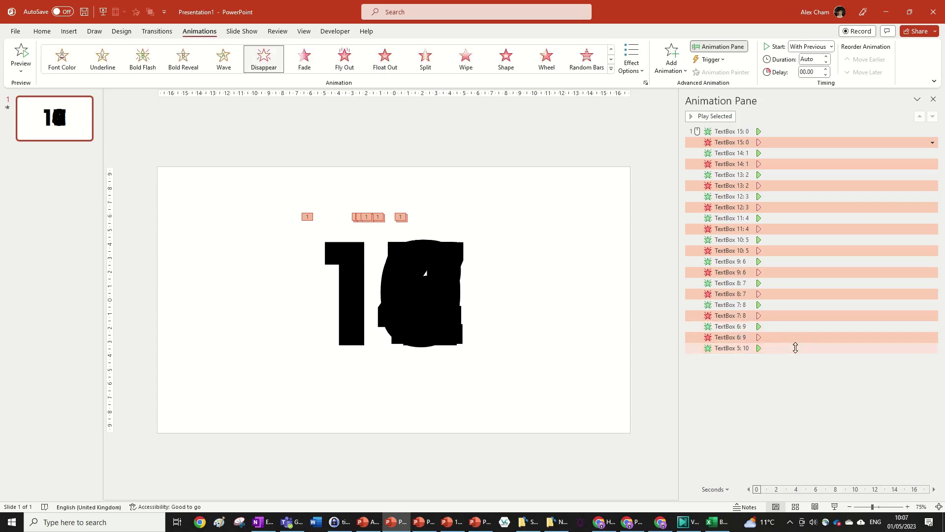
Set the selected Disappear exits to start After Previous.
click(810, 46)
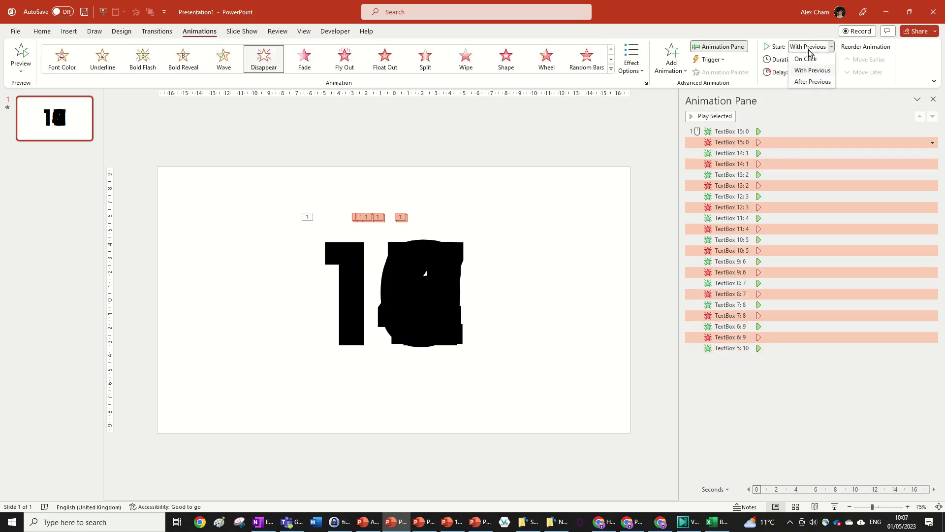
click(813, 82)
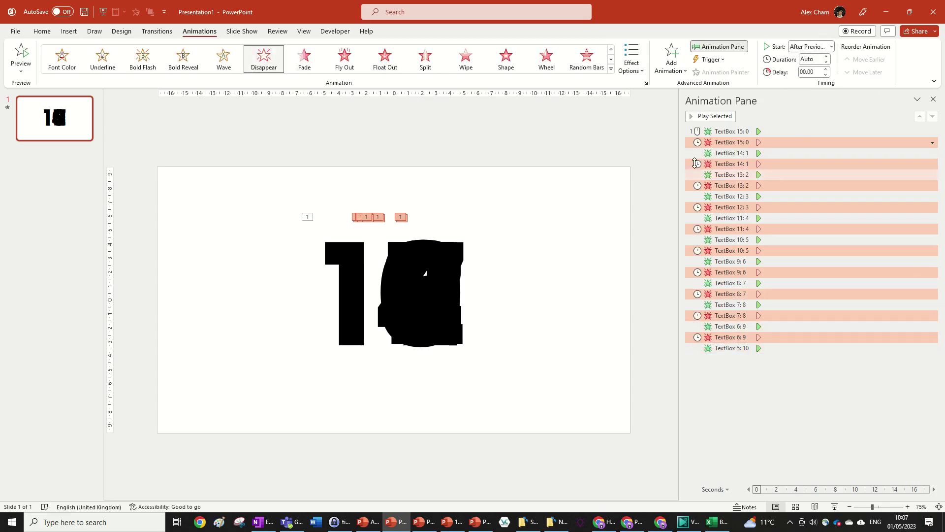
click(648, 147)
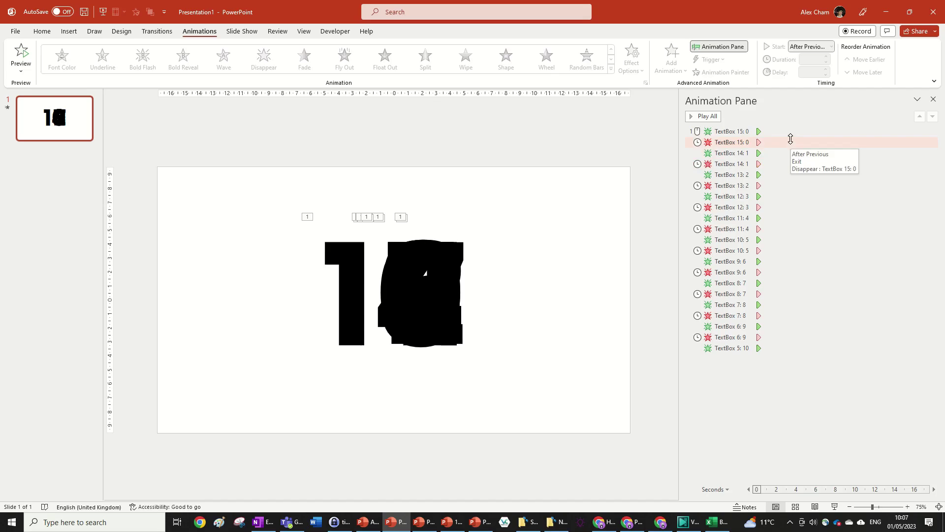
Give the animations from the TextBox 15: 0 exit to the last row a 0.10-second delay.
click(791, 139)
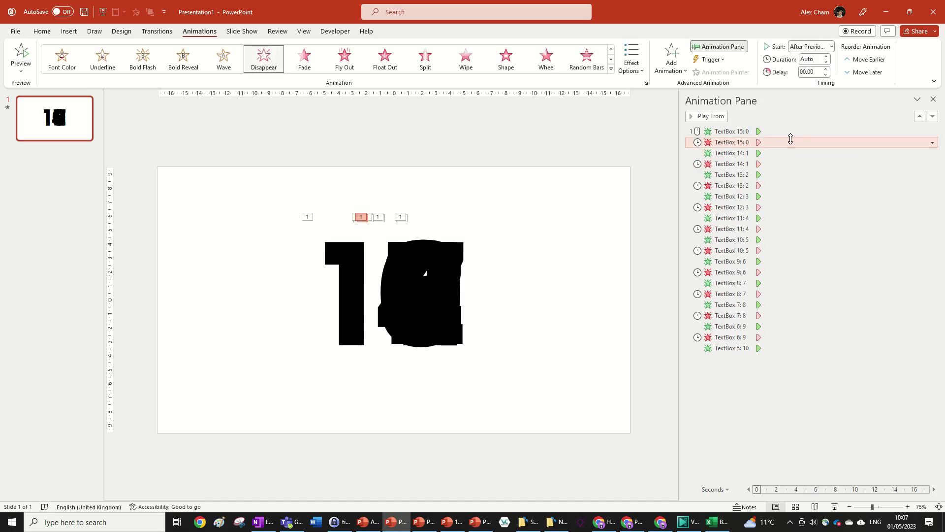
shift+click(786, 348)
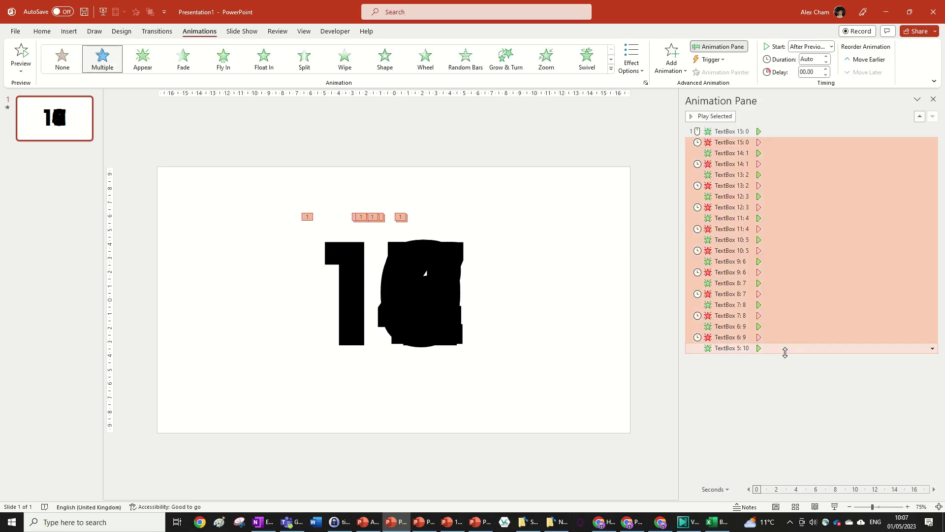
double_click(816, 73)
key(BackSpace)
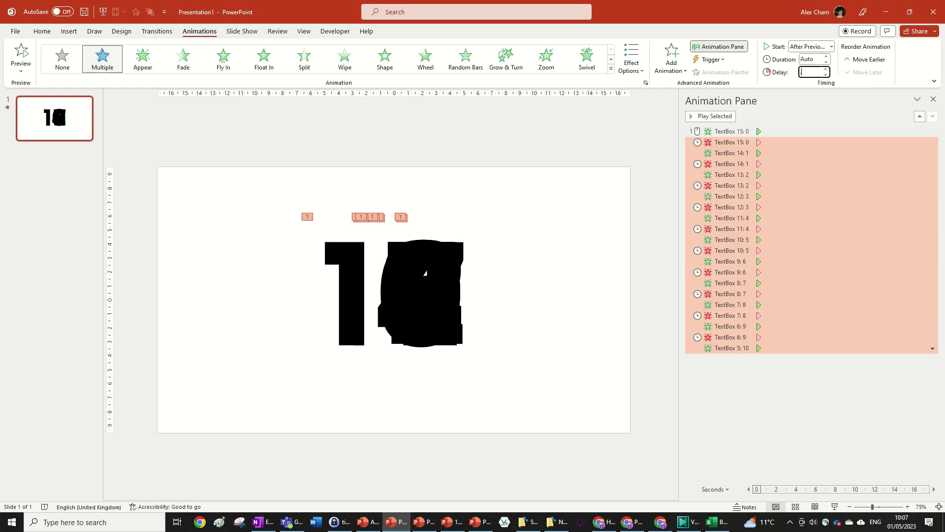
key(Return)
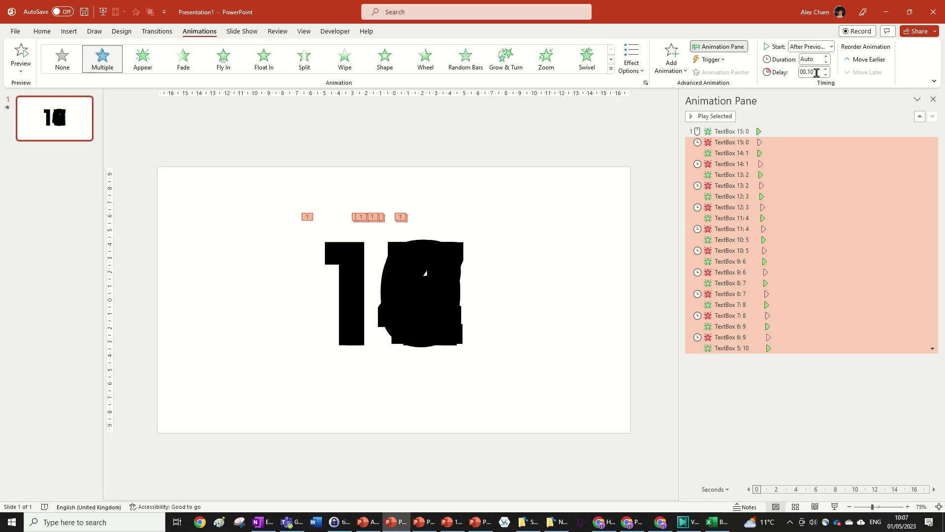
Reselect the animations from the 0's exit to the end and change their delay to .05 seconds.
click(602, 98)
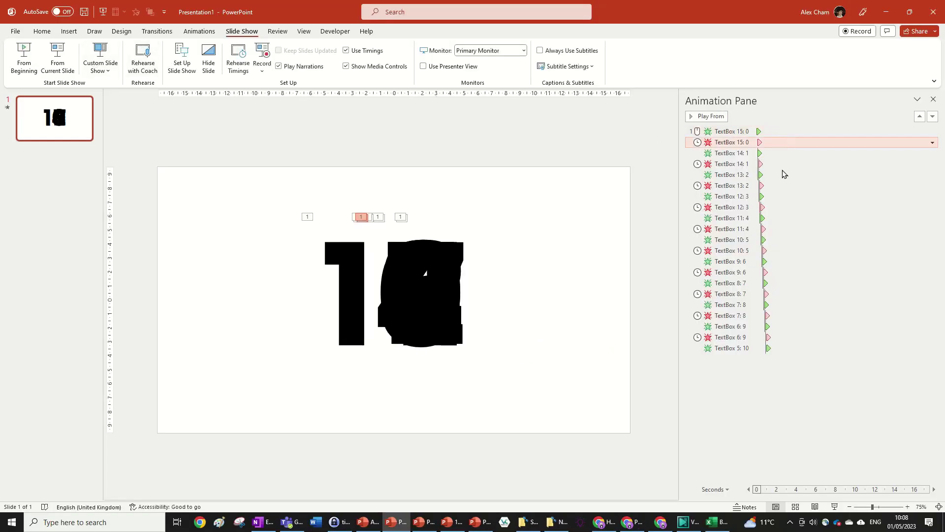
click(783, 347)
drag(773, 143, 785, 349)
click(199, 31)
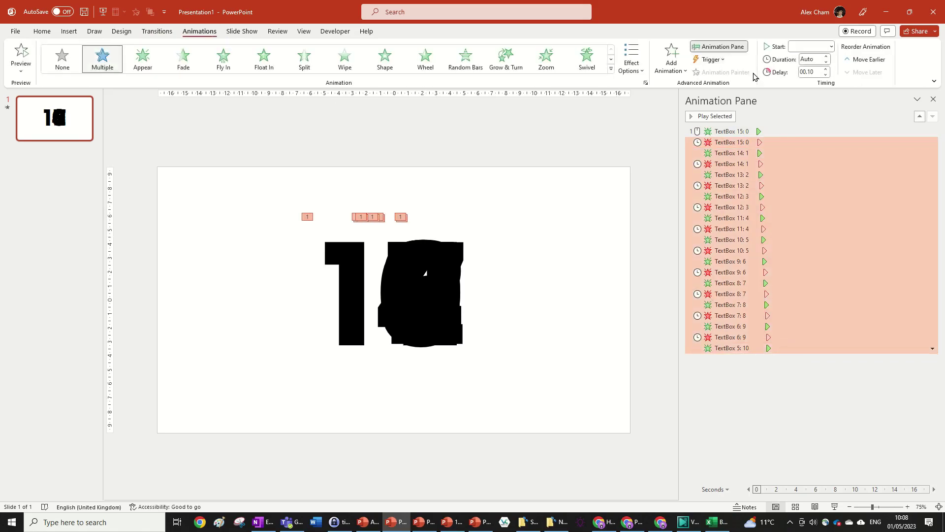
click(815, 71)
key(BackSpace)
text(.05)
key(Return)
click(435, 127)
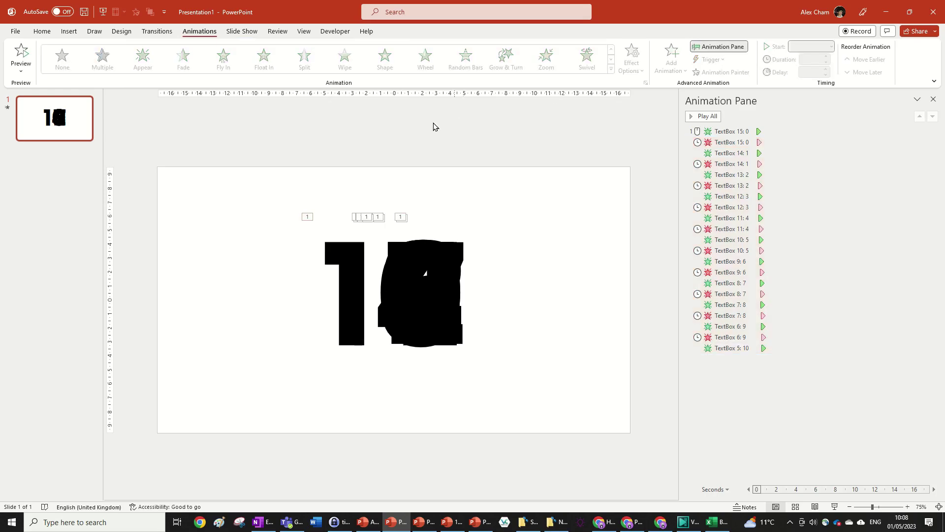